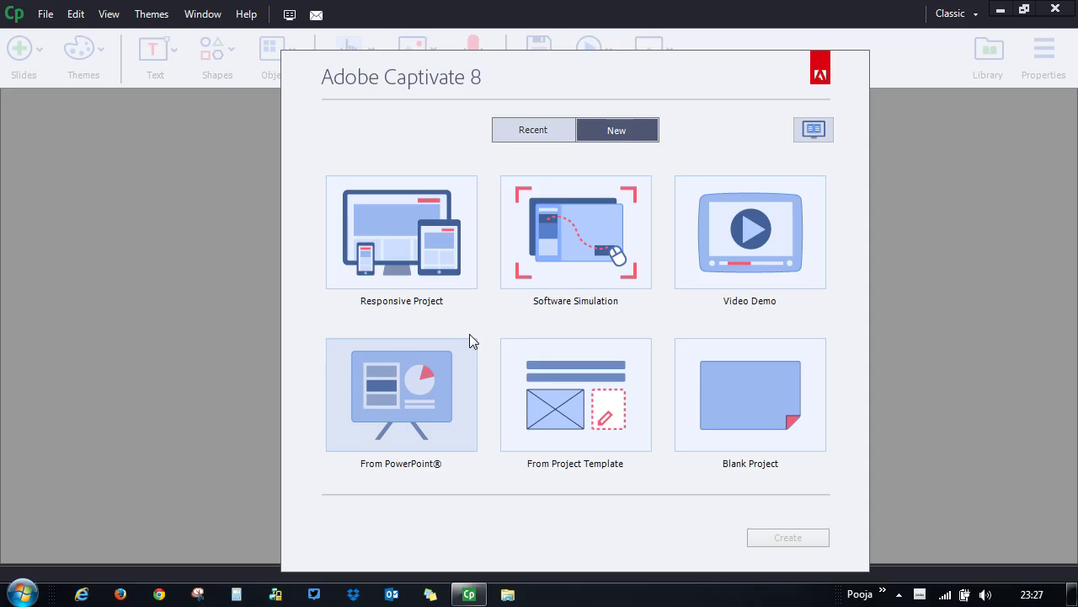
- Create a new Responsive Project
{"action": "double_click", "coordinate": [410, 245]}
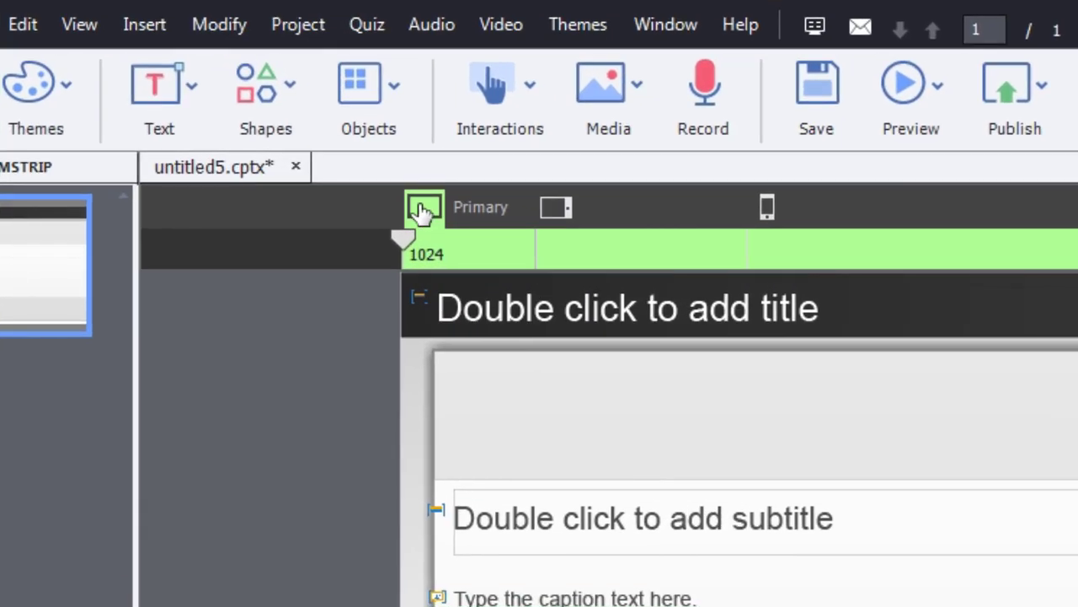
- Switch through the Primary, Tablet and Mobile views and try a 320 px width for the Mobile breakpoint
{"action": "left_click", "coordinate": [421, 211]}
{"action": "mouse_move", "coordinate": [401, 241]}
{"action": "left_mouse_down"}
{"action": "mouse_move", "coordinate": [148, 248]}
{"action": "mouse_move", "coordinate": [401, 248]}
{"action": "left_mouse_up"}
{"action": "left_click", "coordinate": [557, 210]}
{"action": "mouse_move", "coordinate": [539, 240]}
{"action": "left_mouse_down"}
{"action": "mouse_move", "coordinate": [438, 248]}
{"action": "mouse_move", "coordinate": [631, 250]}
{"action": "mouse_move", "coordinate": [525, 254]}
{"action": "left_mouse_up"}
{"action": "left_click", "coordinate": [763, 207]}
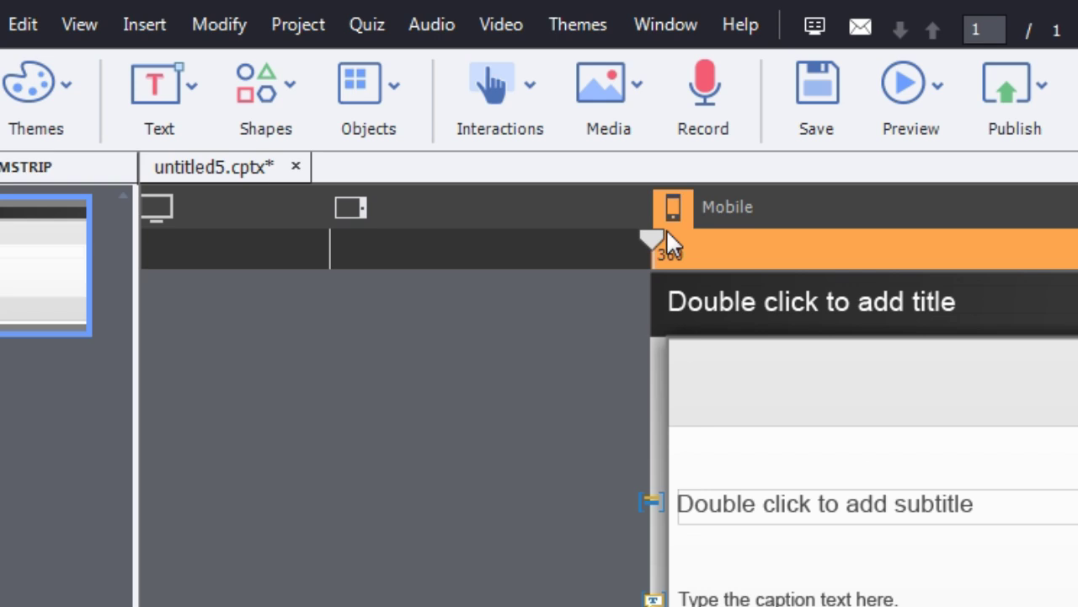
{"action": "left_click_drag", "start_coordinate": [645, 236], "coordinate": [921, 243]}
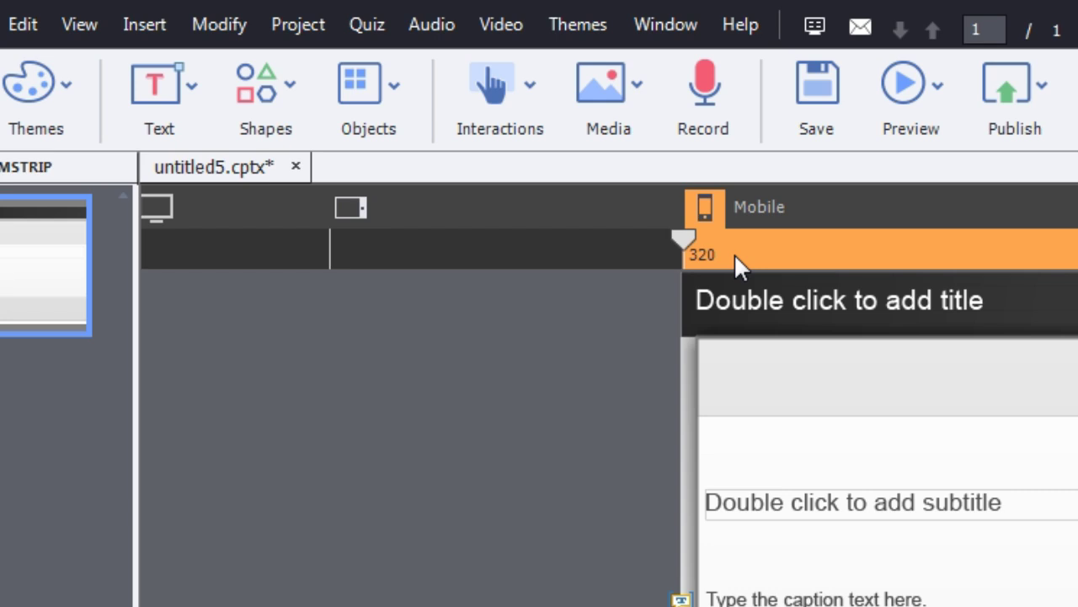
{"action": "left_click_drag", "start_coordinate": [686, 241], "coordinate": [301, 269]}
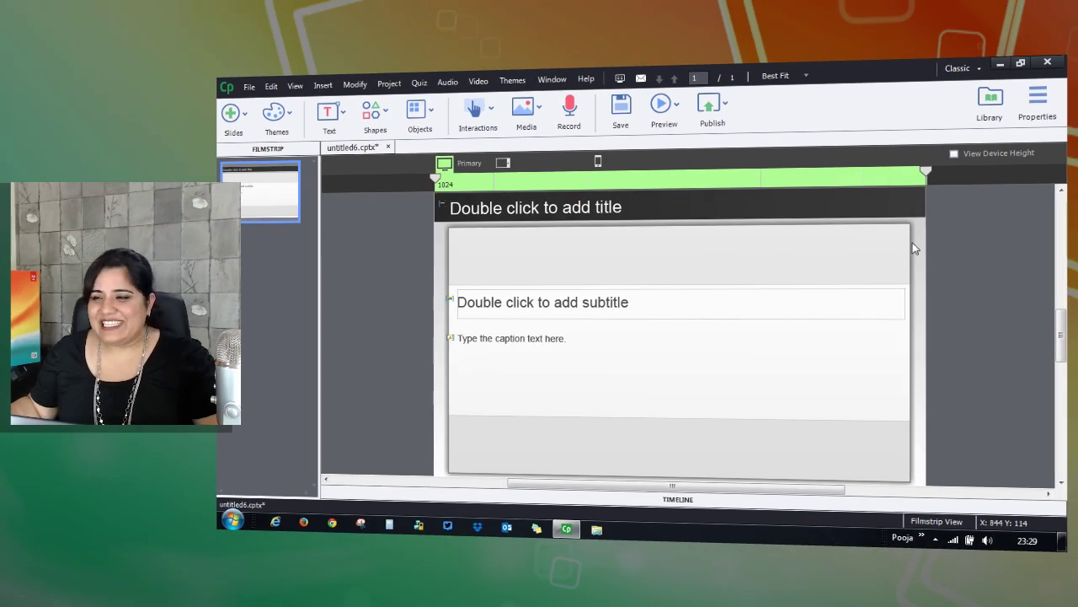
- Turn on View Device Height for the Primary layout
{"action": "mouse_move", "coordinate": [1063, 319]}
{"action": "left_mouse_down"}
{"action": "mouse_move", "coordinate": [1063, 330]}
{"action": "mouse_move", "coordinate": [1063, 299]}
{"action": "mouse_move", "coordinate": [1063, 325]}
{"action": "left_mouse_up"}
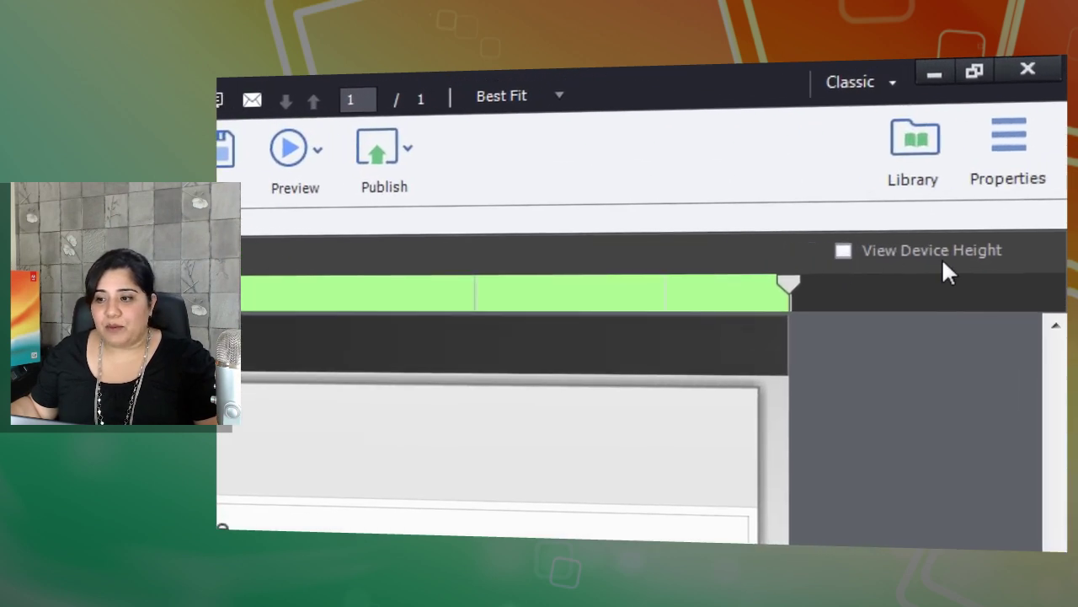
{"action": "left_click", "coordinate": [845, 249]}
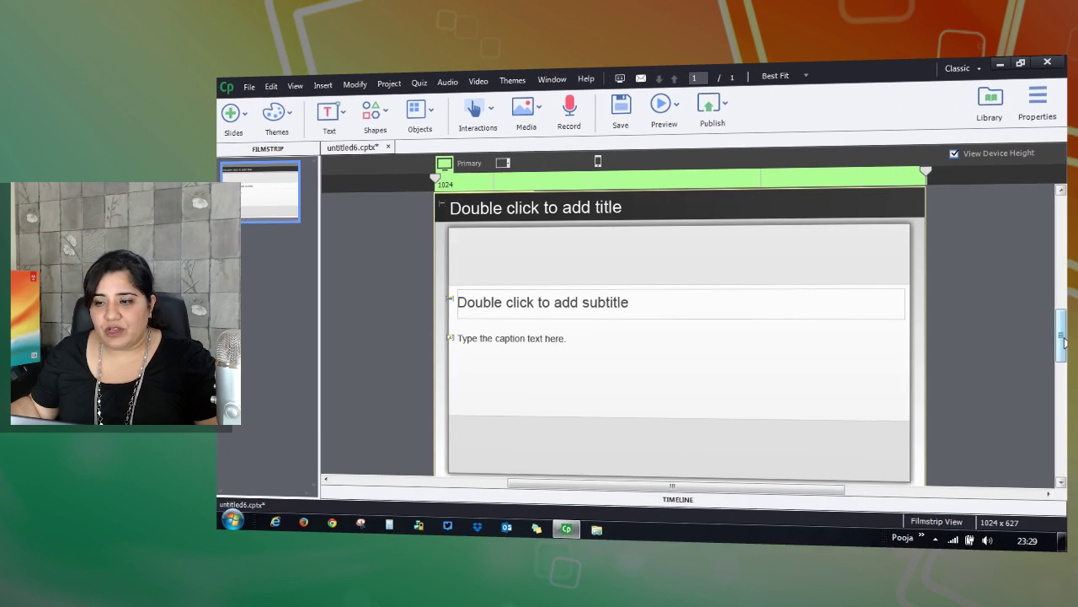
{"action": "mouse_move", "coordinate": [1063, 340]}
{"action": "left_mouse_down"}
{"action": "mouse_move", "coordinate": [1063, 287]}
{"action": "mouse_move", "coordinate": [1063, 336]}
{"action": "left_mouse_up"}
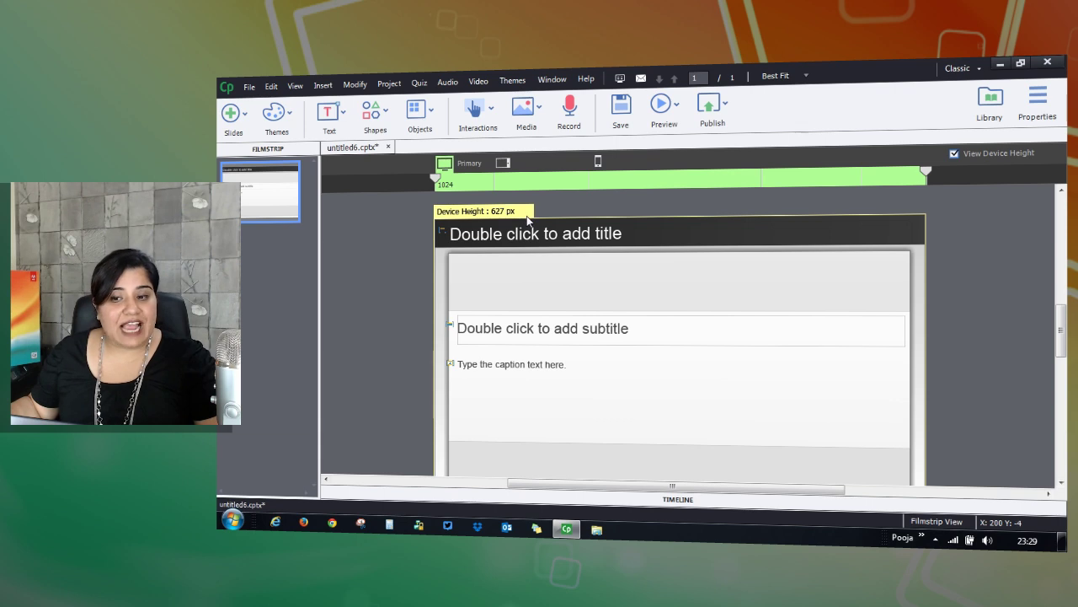
- Extend the Primary view's device height to 646 px with the handle at the slide's lower edge
{"action": "scroll", "coordinate": [1056, 328], "scroll_direction": "down", "scroll_amount": 1}
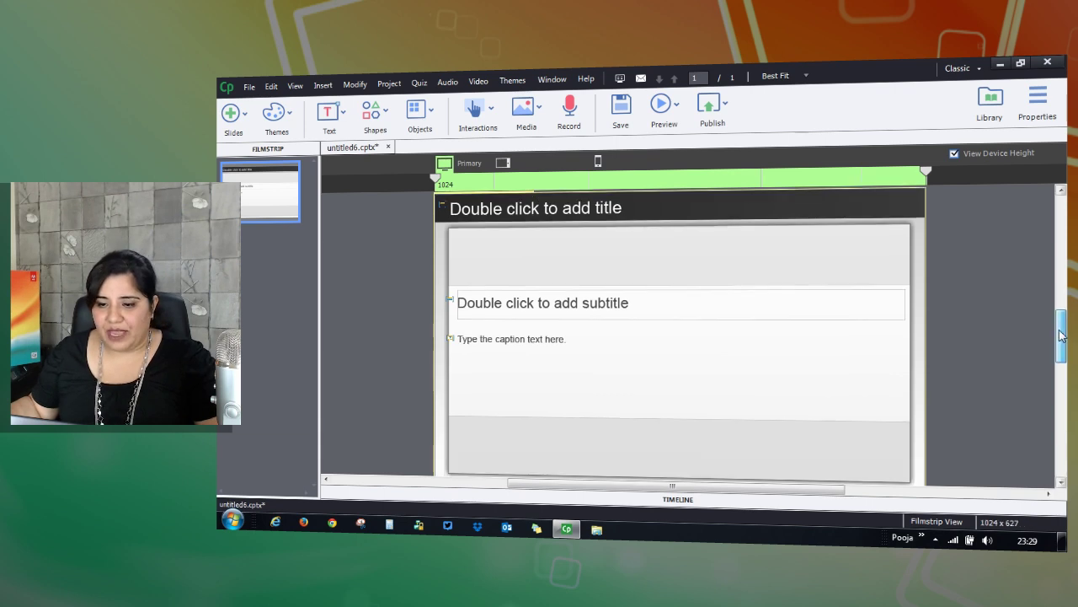
{"action": "left_click_drag", "start_coordinate": [671, 466], "coordinate": [671, 472]}
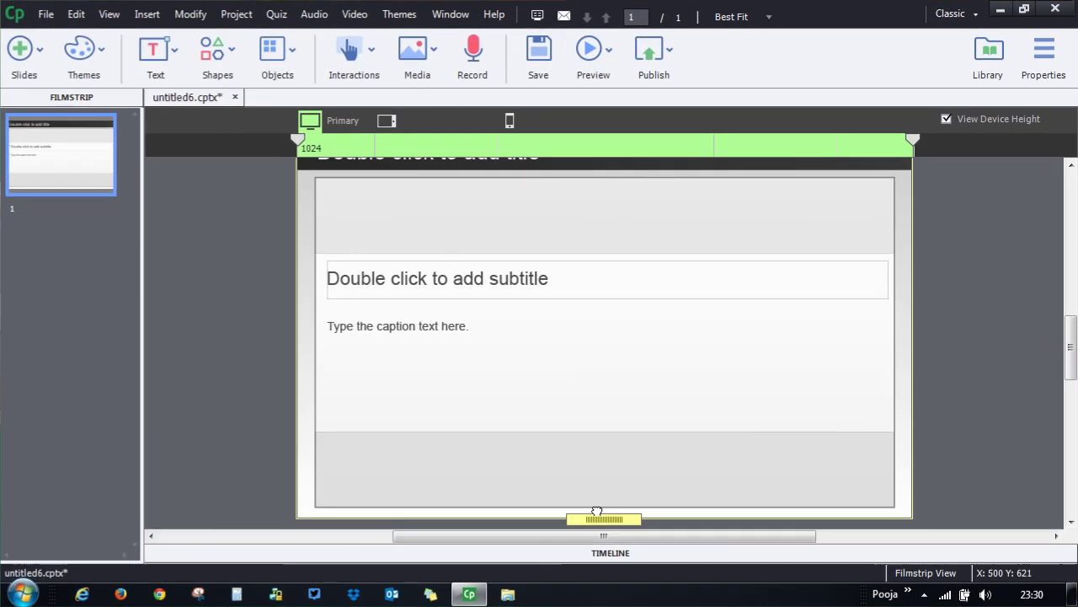
{"action": "mouse_move", "coordinate": [596, 511]}
{"action": "left_mouse_down"}
{"action": "mouse_move", "coordinate": [602, 385]}
{"action": "mouse_move", "coordinate": [601, 527]}
{"action": "mouse_move", "coordinate": [602, 517]}
{"action": "left_mouse_up"}
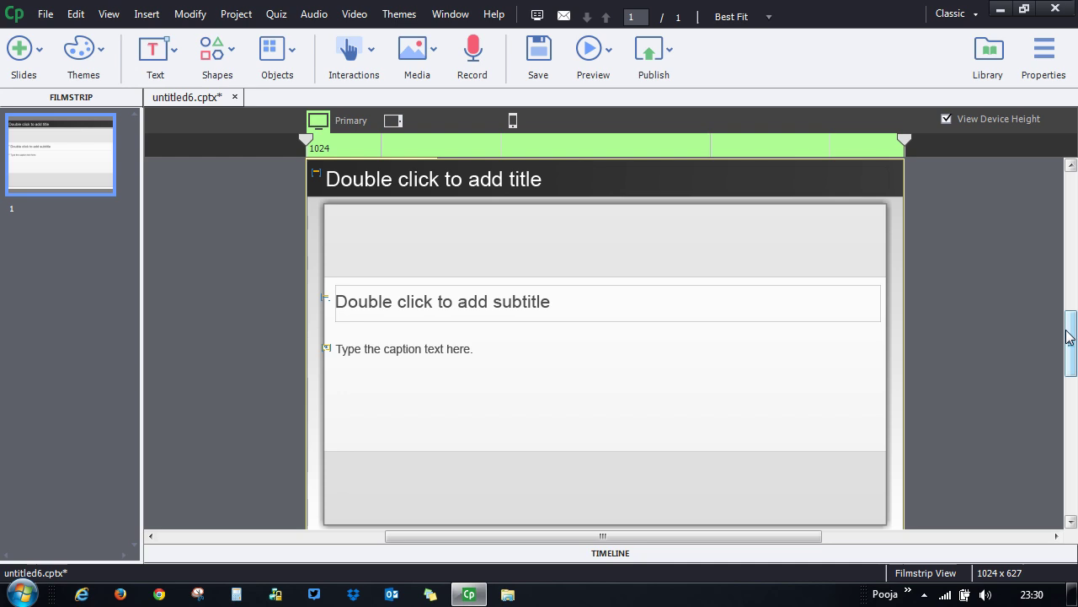
{"action": "left_click_drag", "start_coordinate": [1071, 339], "coordinate": [1072, 334]}
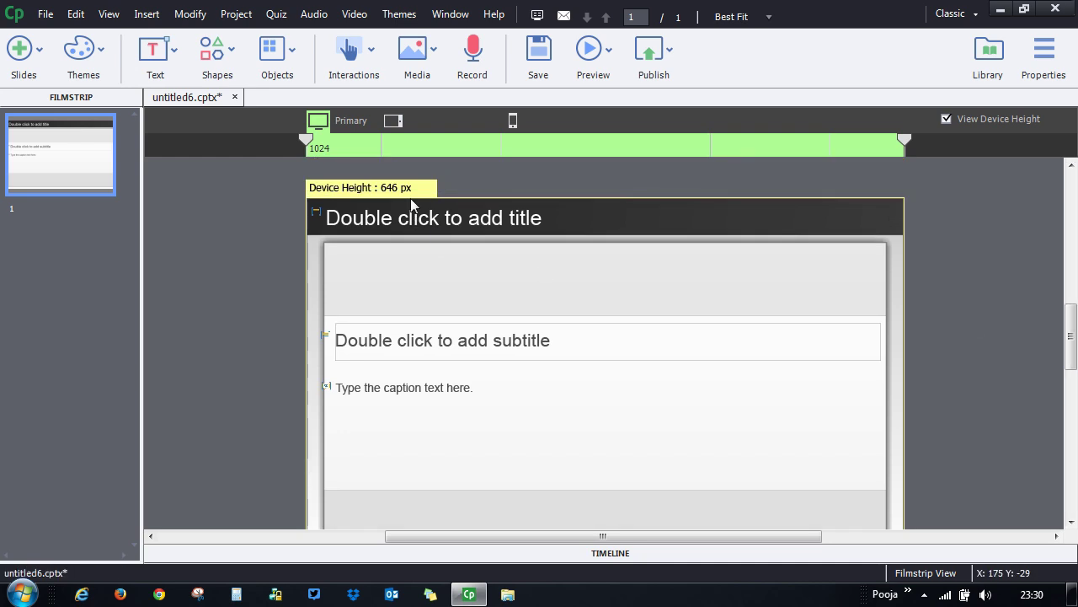
- In the Tablet view, extend the device height to 749 px
{"action": "left_click", "coordinate": [392, 121]}
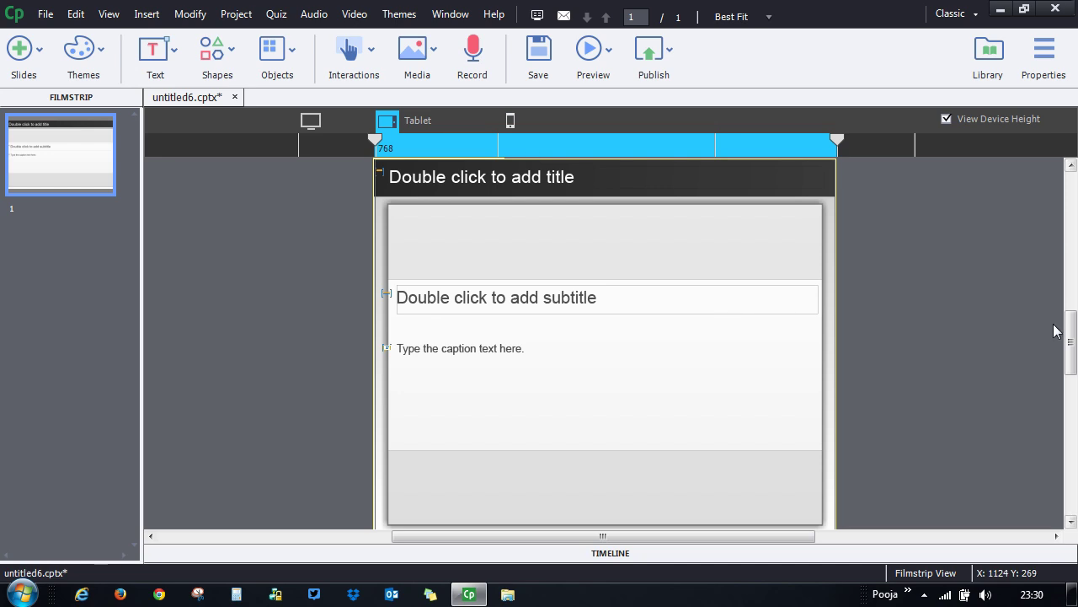
{"action": "left_click_drag", "start_coordinate": [1071, 345], "coordinate": [1071, 366]}
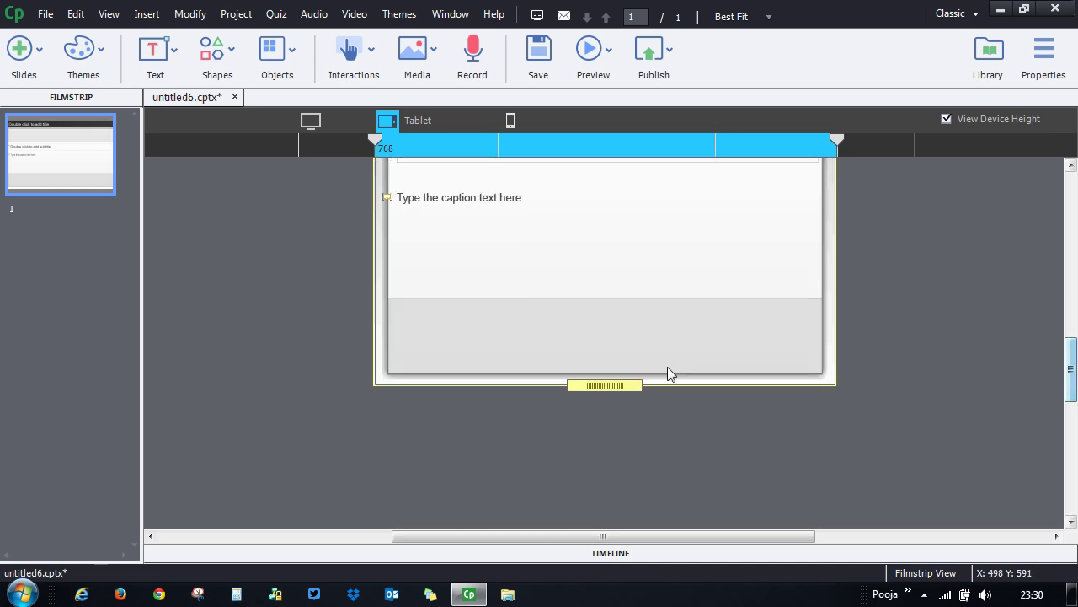
{"action": "left_click_drag", "start_coordinate": [616, 392], "coordinate": [618, 460]}
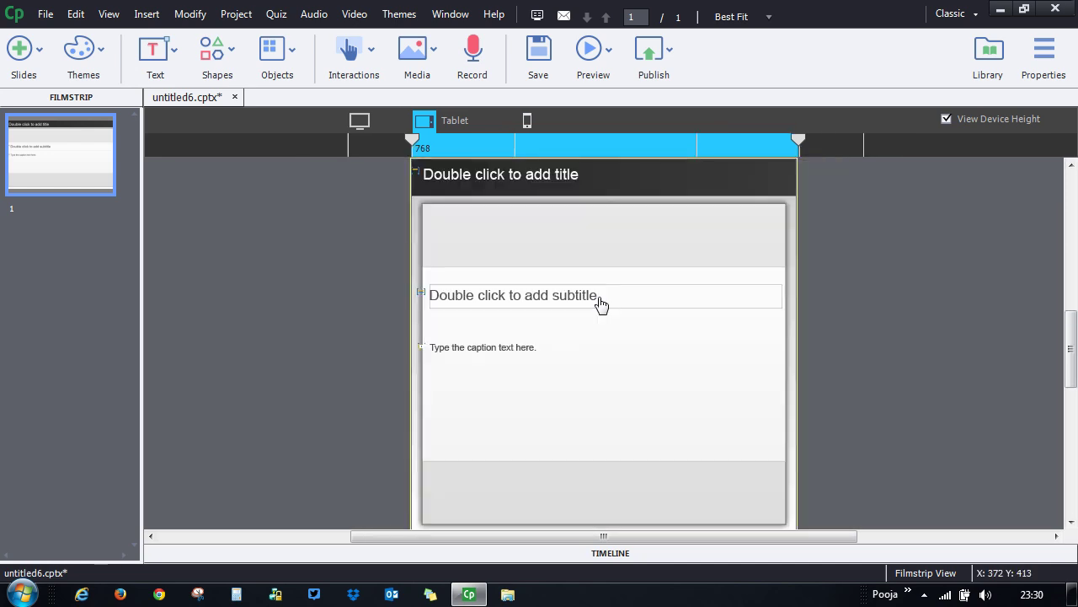
- In the Mobile view, extend the device height to 469 px
{"action": "left_click", "coordinate": [528, 120]}
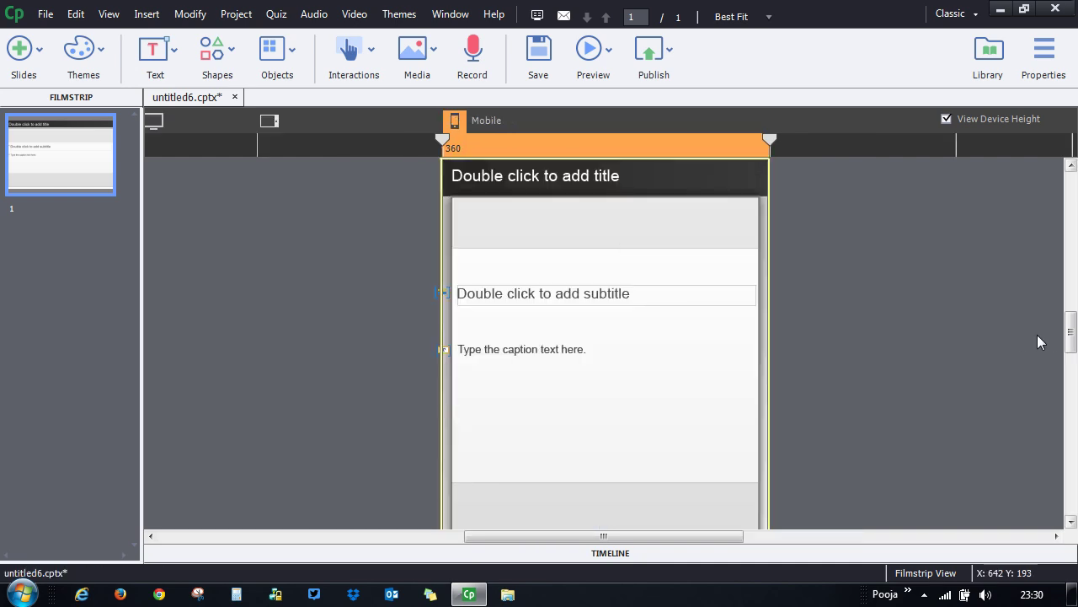
{"action": "left_click_drag", "start_coordinate": [1070, 336], "coordinate": [1071, 339]}
{"action": "left_click_drag", "start_coordinate": [626, 436], "coordinate": [620, 483]}
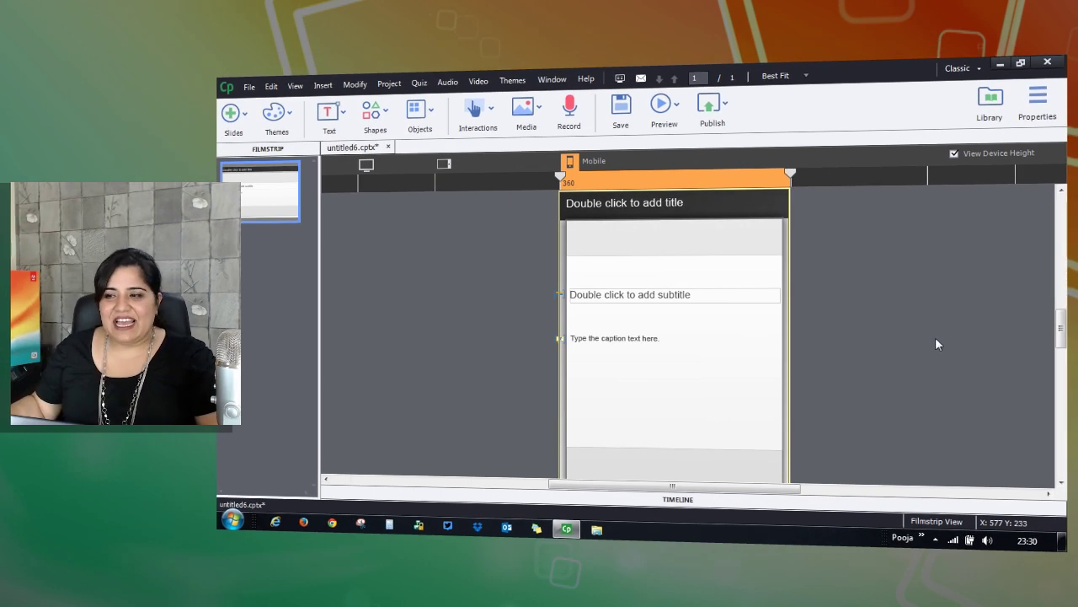
- Show the slide's style properties, unlink the Mobile slide height from the device height and set it to 616 px
{"action": "left_click", "coordinate": [1043, 96]}
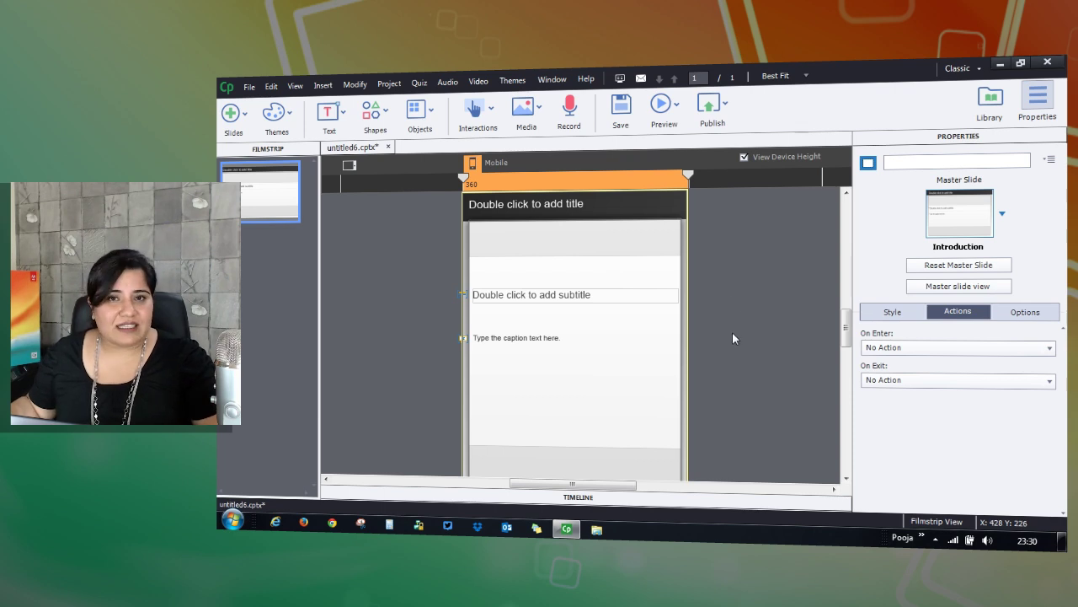
{"action": "left_click_drag", "start_coordinate": [847, 328], "coordinate": [847, 352]}
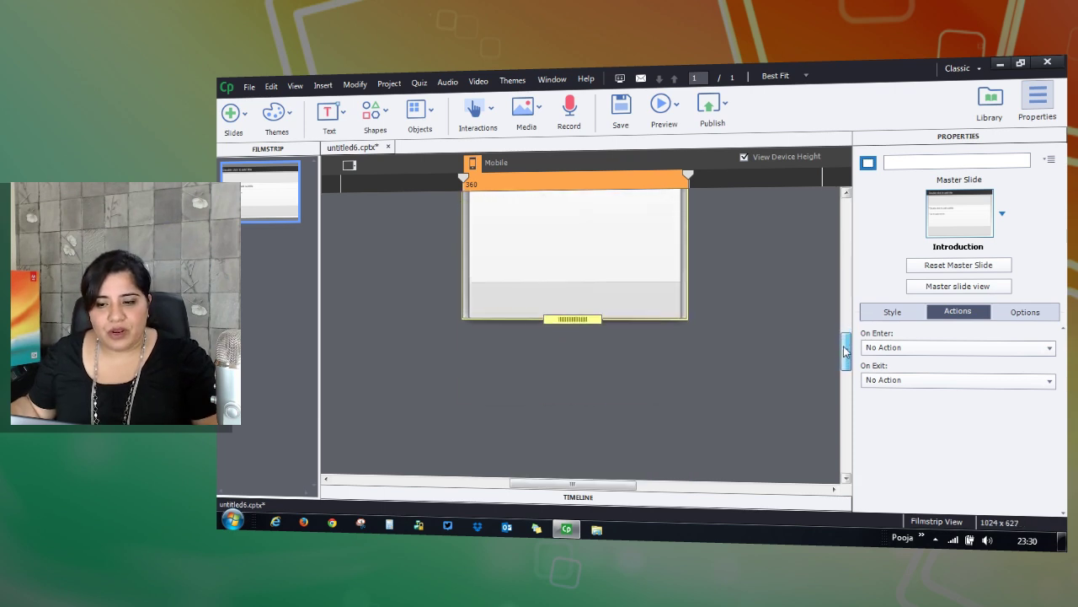
{"action": "left_click", "coordinate": [835, 370]}
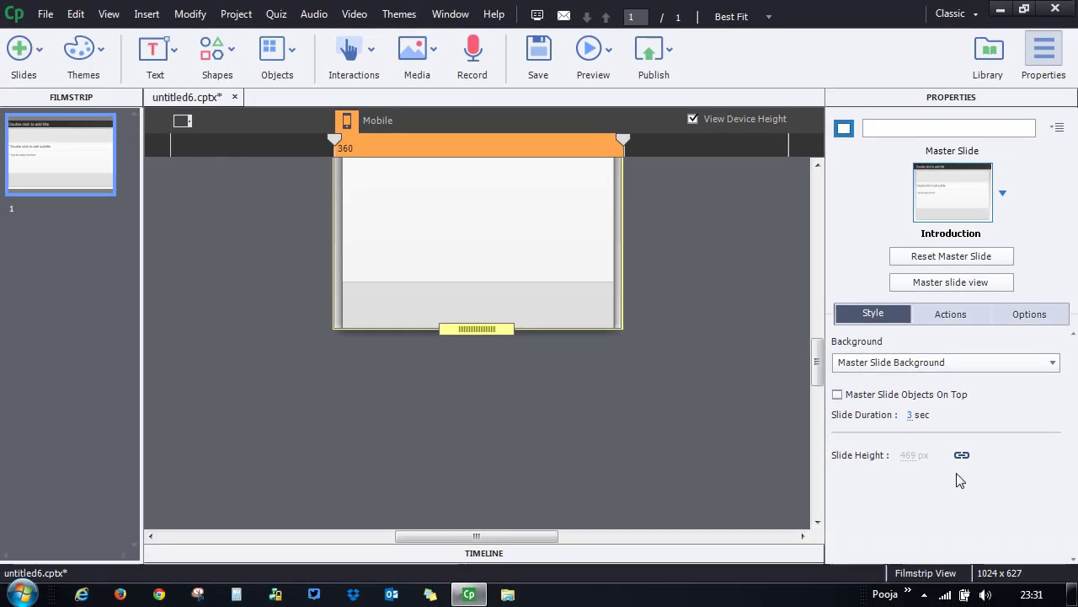
{"action": "left_click", "coordinate": [959, 454]}
{"action": "left_click_drag", "start_coordinate": [910, 462], "coordinate": [925, 457]}
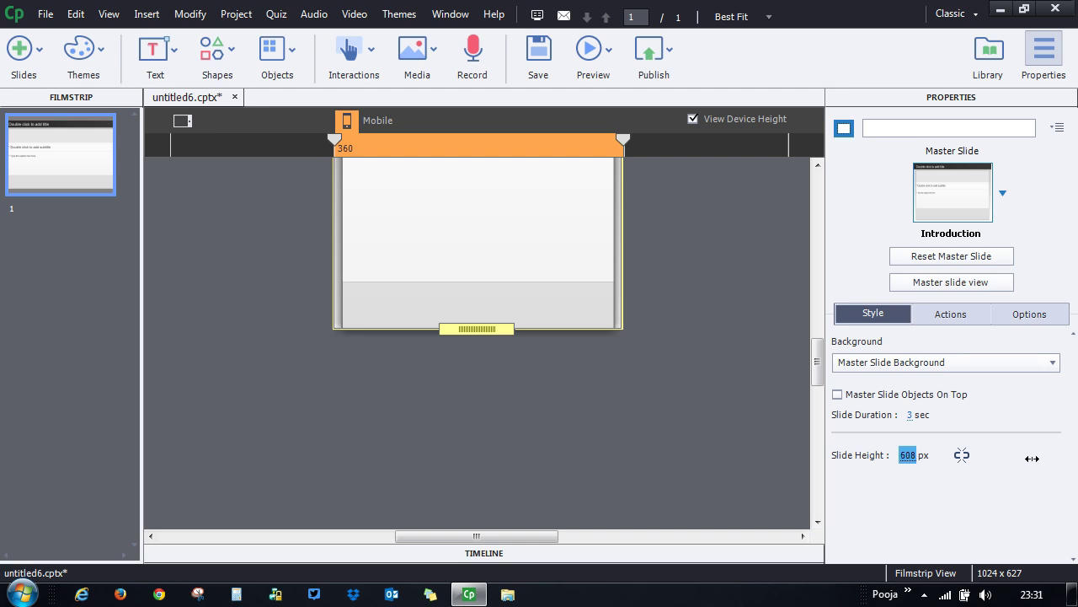
{"action": "left_click_drag", "start_coordinate": [1032, 458], "coordinate": [1035, 464]}
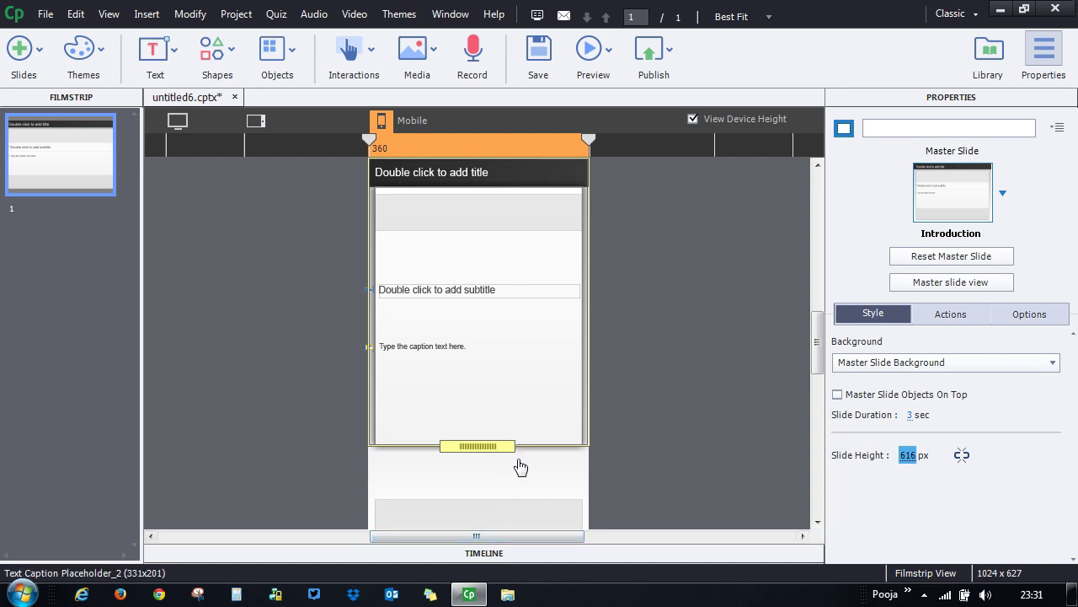
- Compare slide height with device height in the Tablet, Primary and Mobile views
{"action": "left_click", "coordinate": [257, 132]}
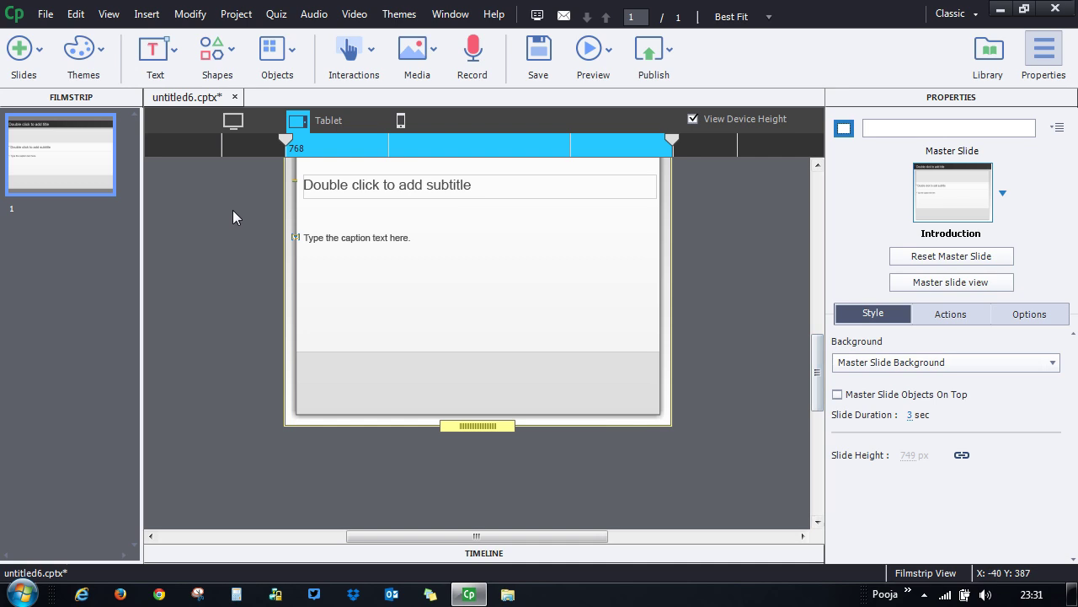
{"action": "left_click", "coordinate": [233, 121]}
{"action": "scroll", "coordinate": [614, 383], "scroll_direction": "down", "scroll_amount": 3}
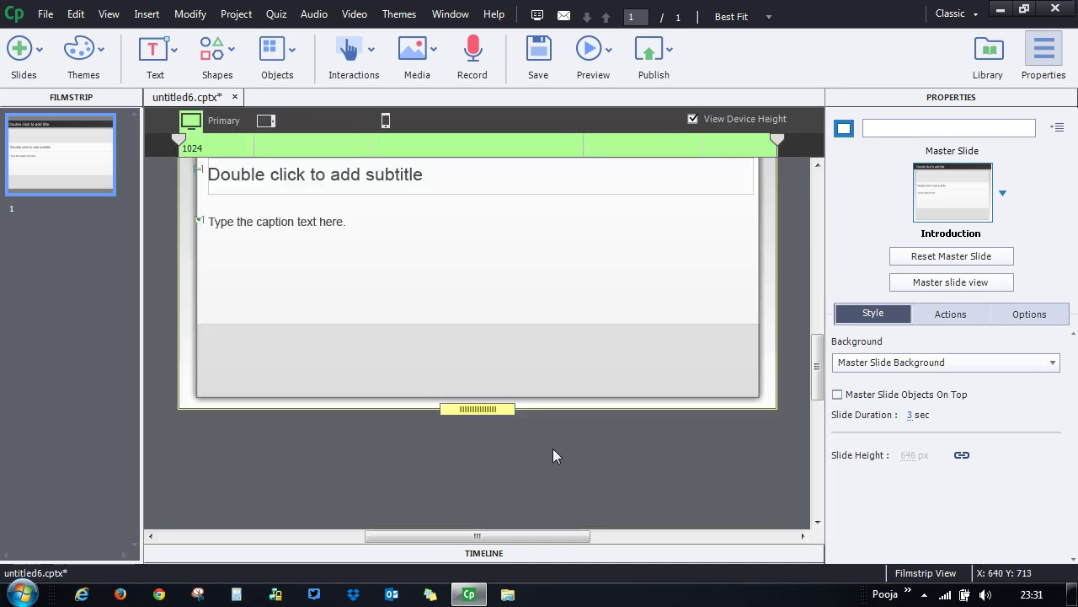
{"action": "left_click", "coordinate": [385, 121]}
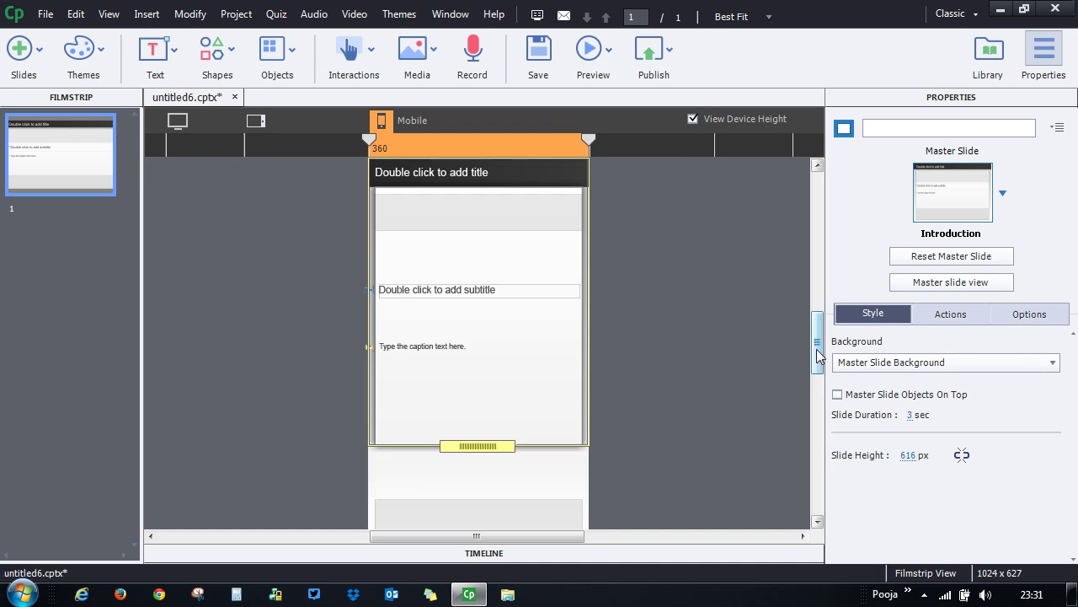
{"action": "scroll", "coordinate": [816, 355], "scroll_direction": "down", "scroll_amount": 3}
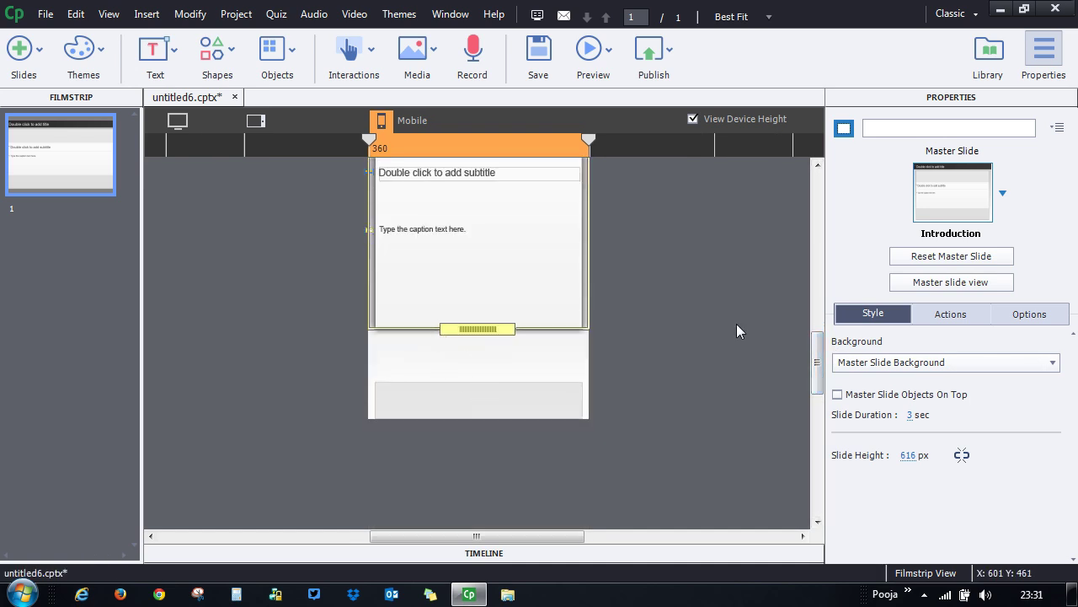
- Turn off View Device Height and return to the Primary view
{"action": "left_click", "coordinate": [692, 120]}
{"action": "scroll", "coordinate": [807, 339], "scroll_direction": "up", "scroll_amount": 3}
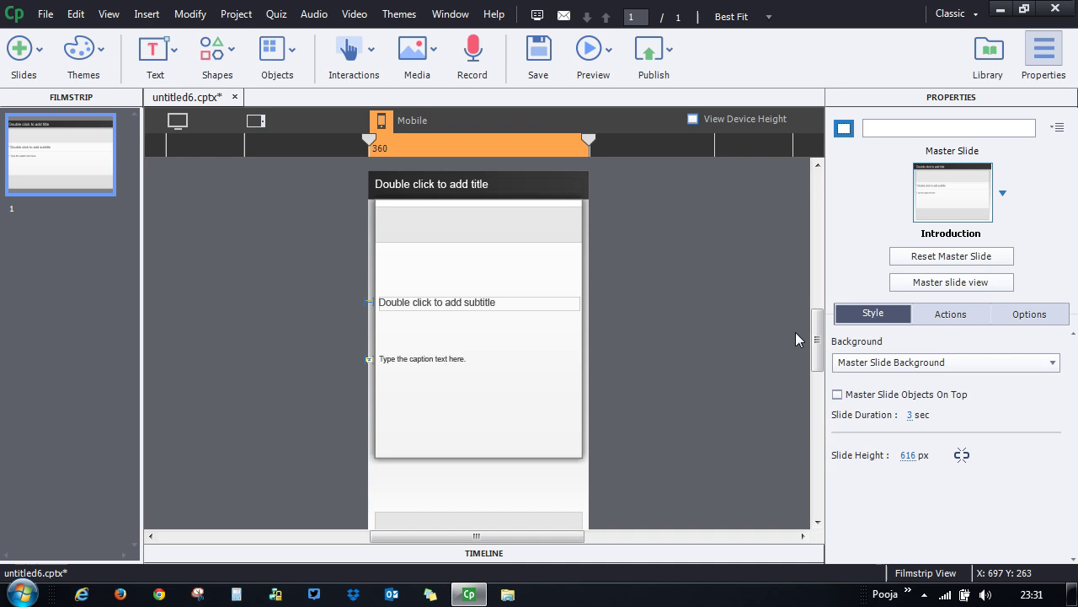
{"action": "left_click", "coordinate": [177, 121]}
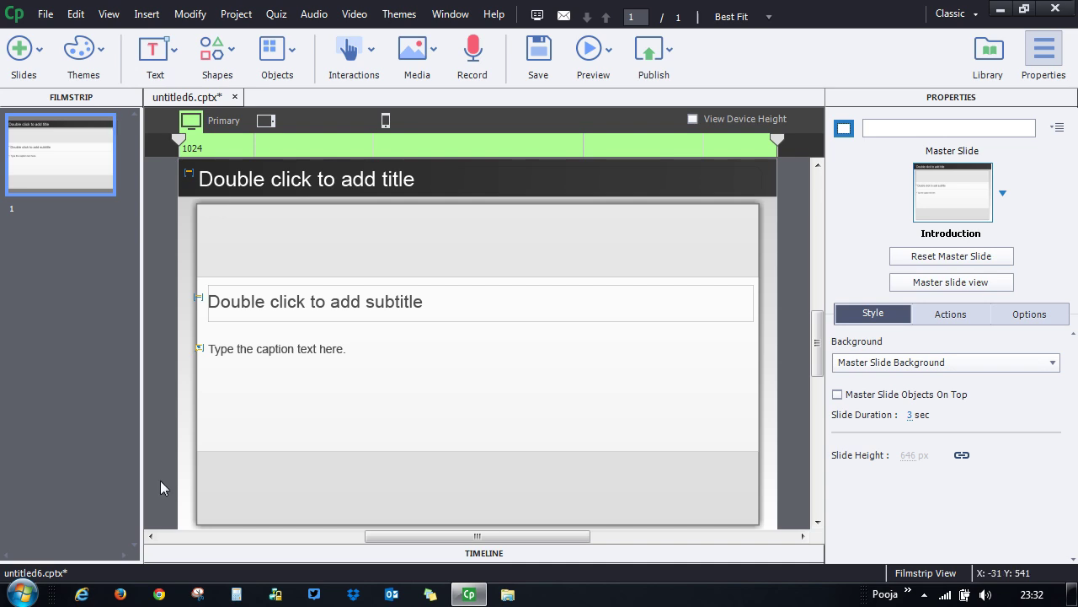
- Switch to Chrome, open viewportsizes.com and look through the device list with its portrait and landscape widths
{"action": "left_click", "coordinate": [159, 596]}
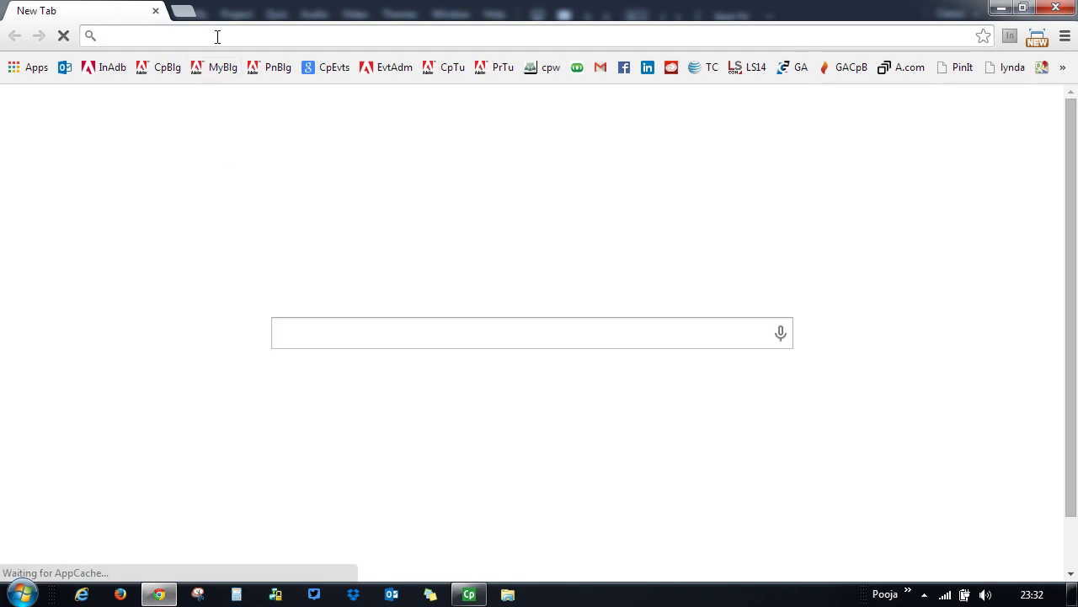
{"action": "type", "text": "vi"}
{"action": "key", "text": "Return"}
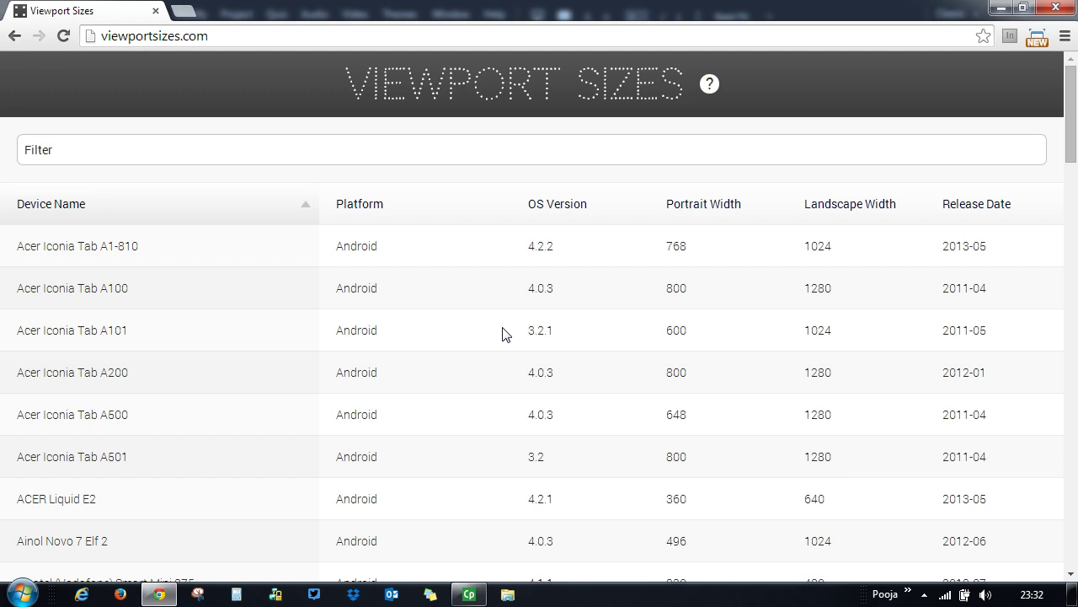
{"action": "scroll", "coordinate": [502, 341], "scroll_direction": "down", "scroll_amount": 15}
{"action": "scroll", "coordinate": [502, 345], "scroll_direction": "up", "scroll_amount": 15}
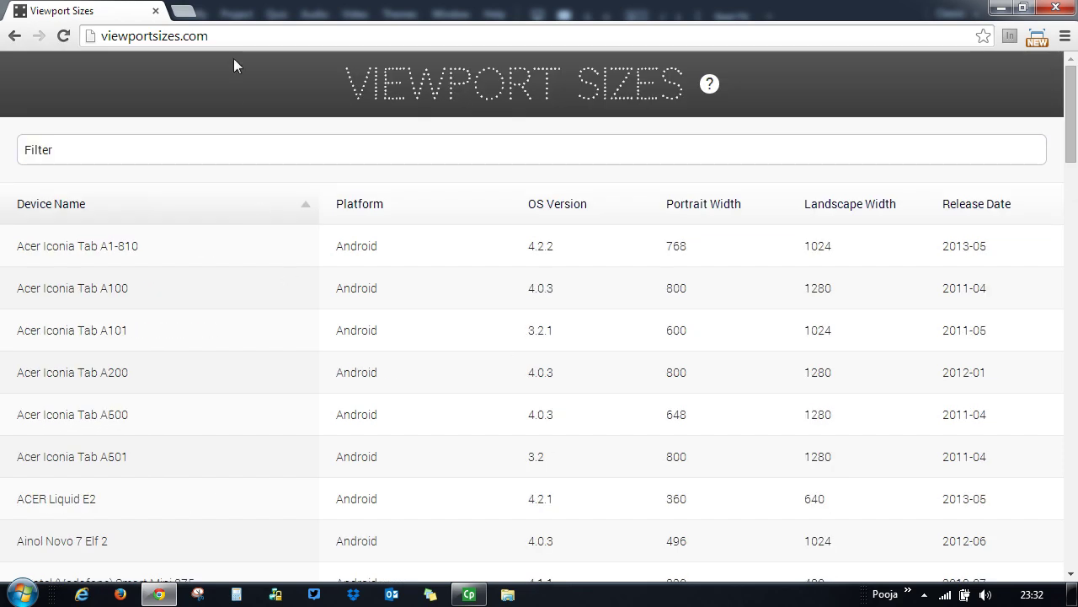
- Open viewportsizes.com/mine to check the current device's viewport size
{"action": "left_click", "coordinate": [240, 34]}
{"action": "left_click", "coordinate": [239, 34]}
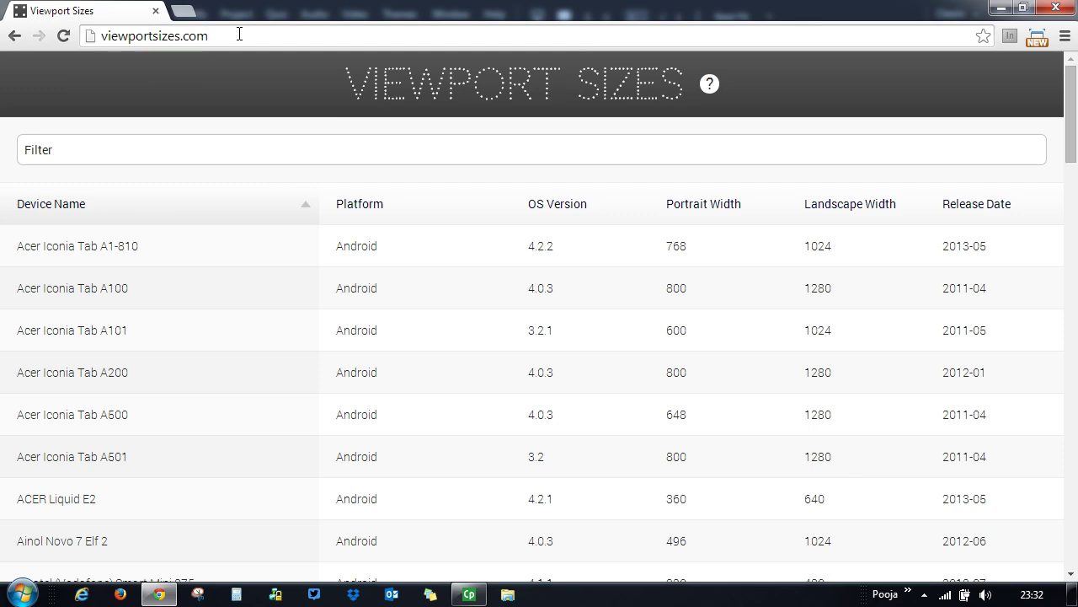
{"action": "type", "text": "/mine"}
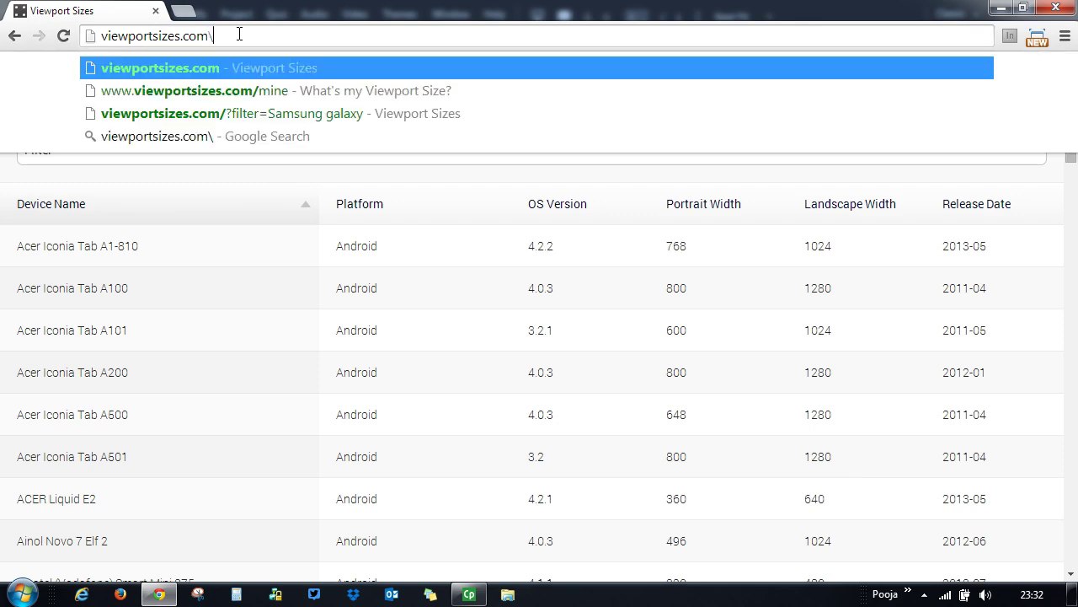
{"action": "key", "text": "Return"}
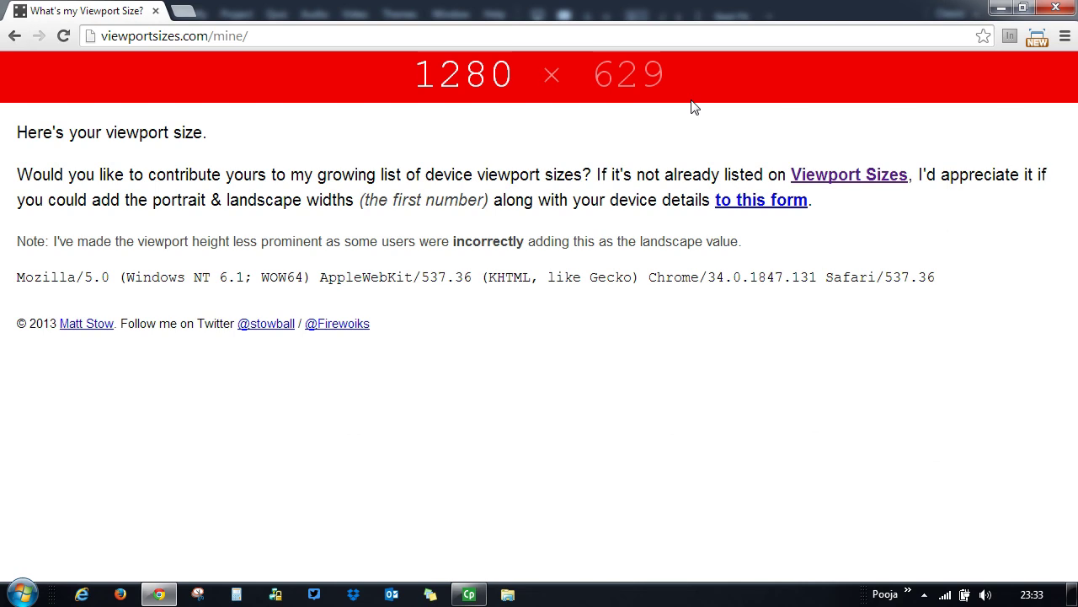
- Switch back to Captivate and apply the white theme with the gray upper band and orange lower wedge
{"action": "key", "text": "alt+Tab"}
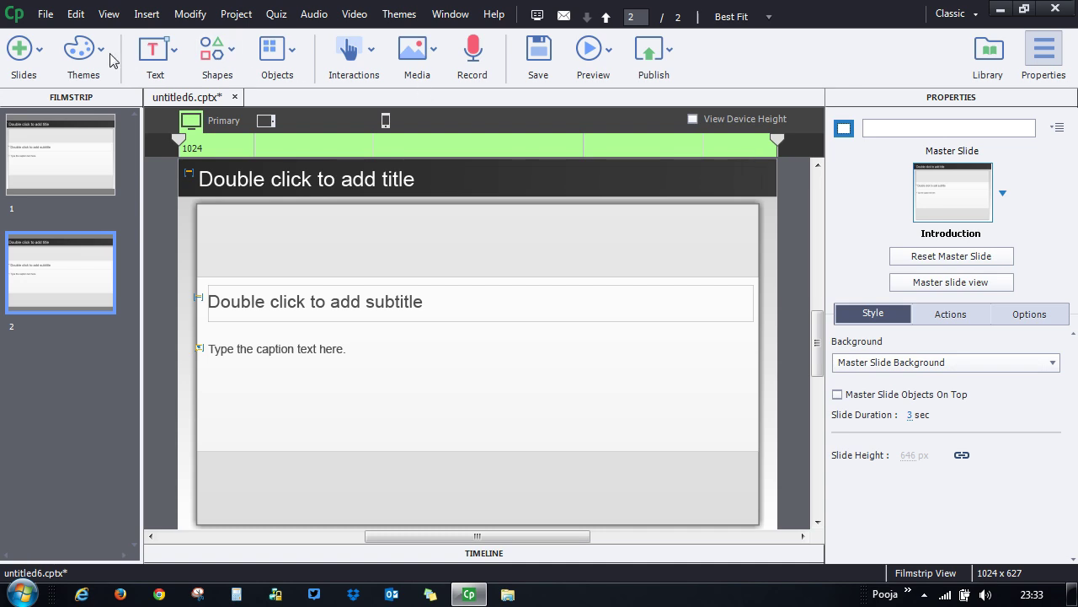
{"action": "left_click", "coordinate": [84, 51]}
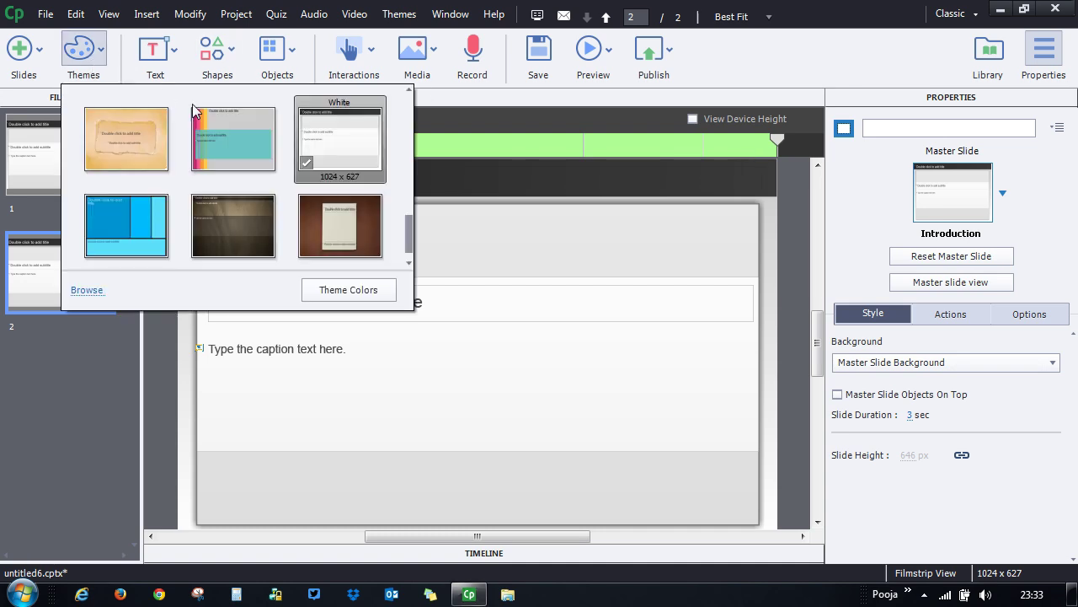
{"action": "scroll", "coordinate": [410, 230], "scroll_direction": "up", "scroll_amount": 2}
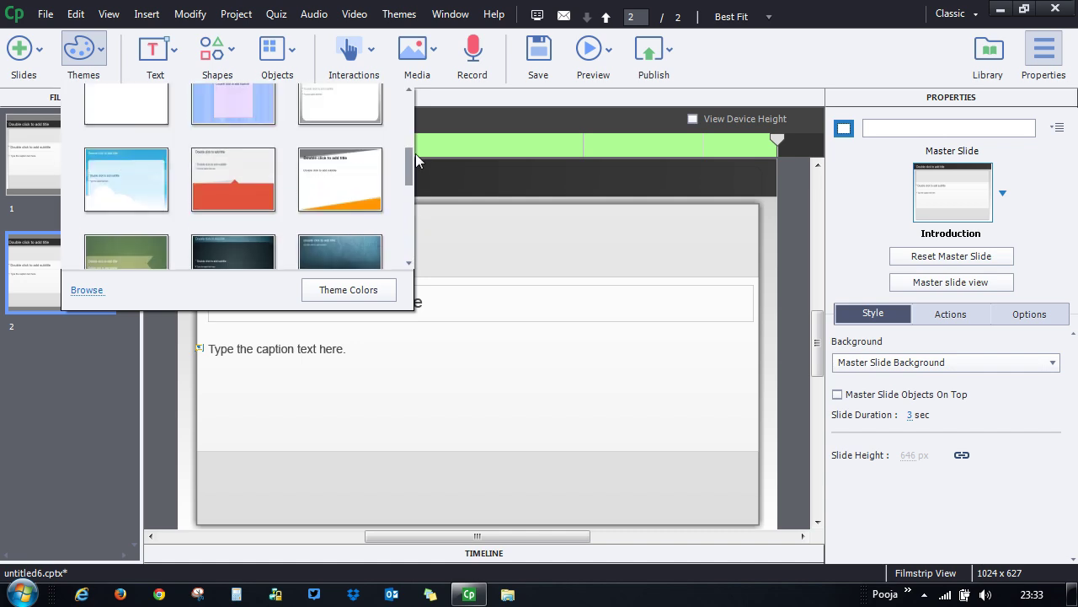
{"action": "left_click", "coordinate": [340, 180]}
- Set the theme colors to Nimble and view its customizable color swatches without editing them
{"action": "left_click", "coordinate": [84, 51]}
{"action": "left_click", "coordinate": [348, 291]}
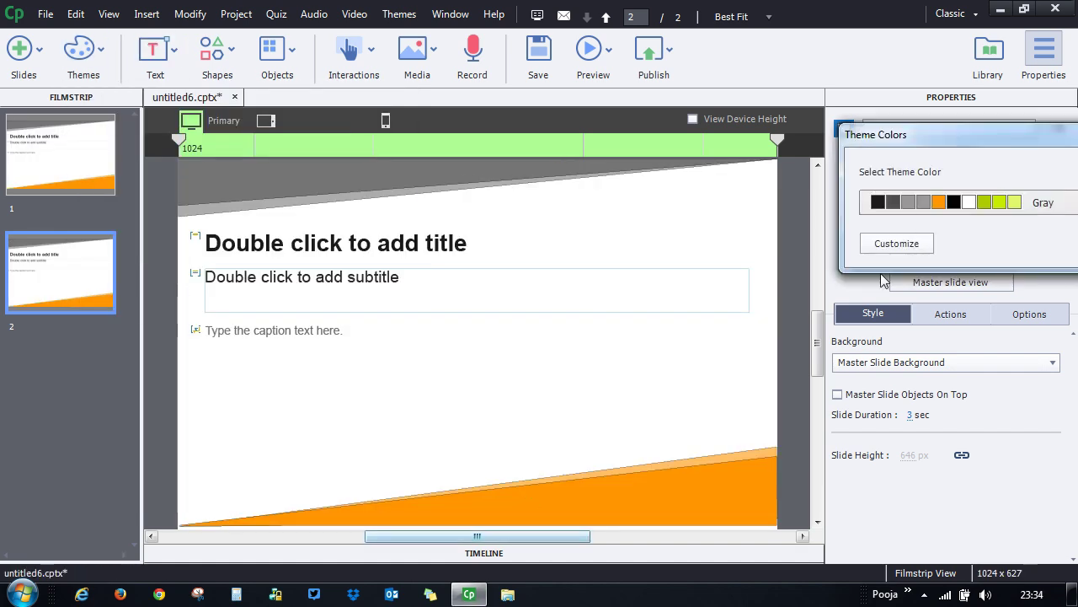
{"action": "left_click_drag", "start_coordinate": [969, 133], "coordinate": [821, 130]}
{"action": "left_click", "coordinate": [955, 203]}
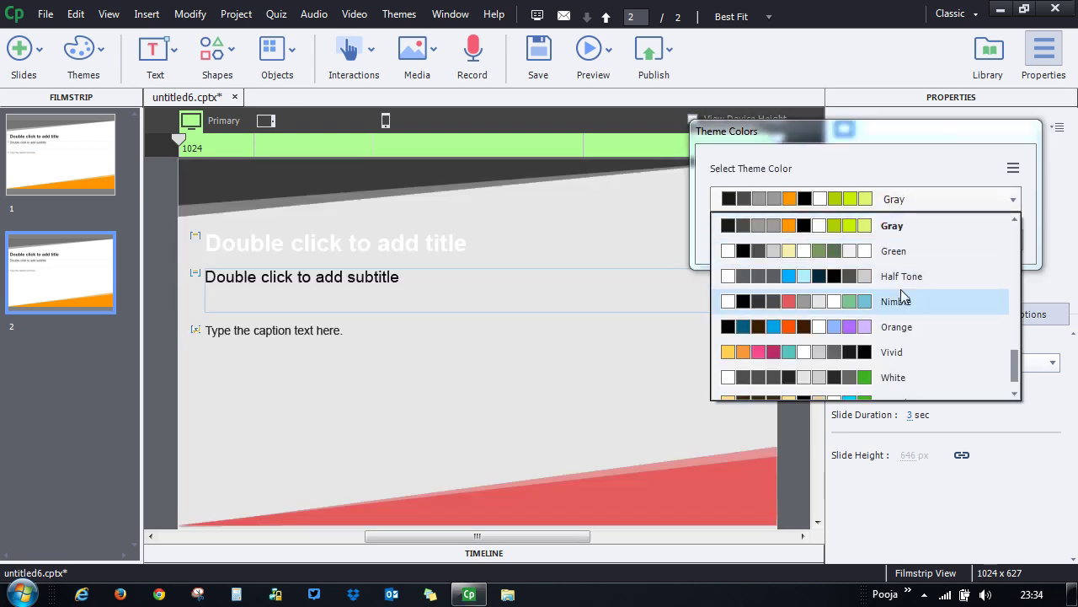
{"action": "left_click", "coordinate": [900, 294]}
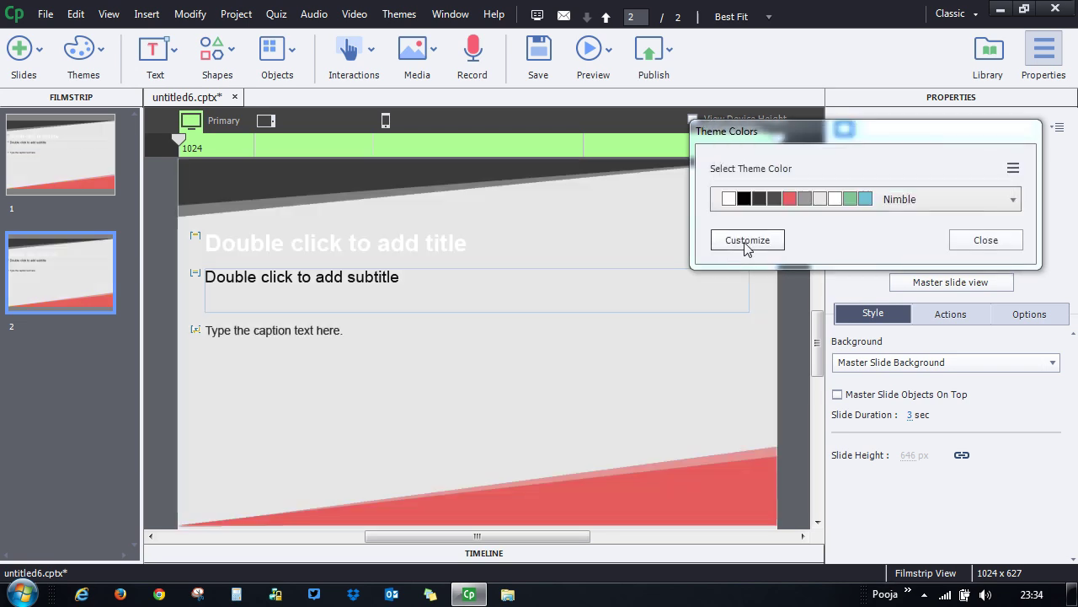
{"action": "left_click", "coordinate": [747, 242]}
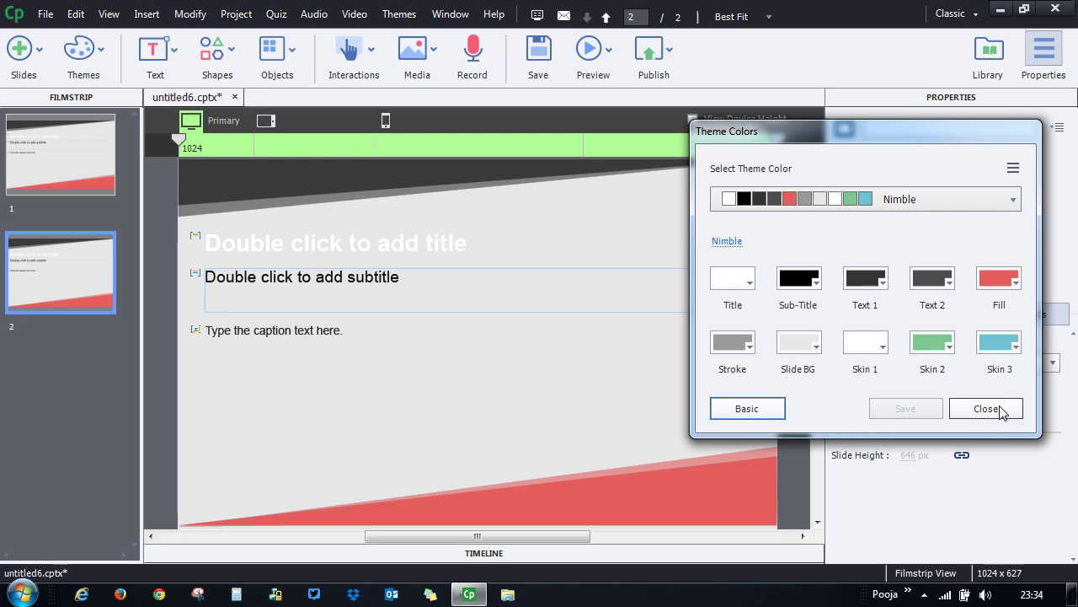
{"action": "left_click", "coordinate": [984, 408]}
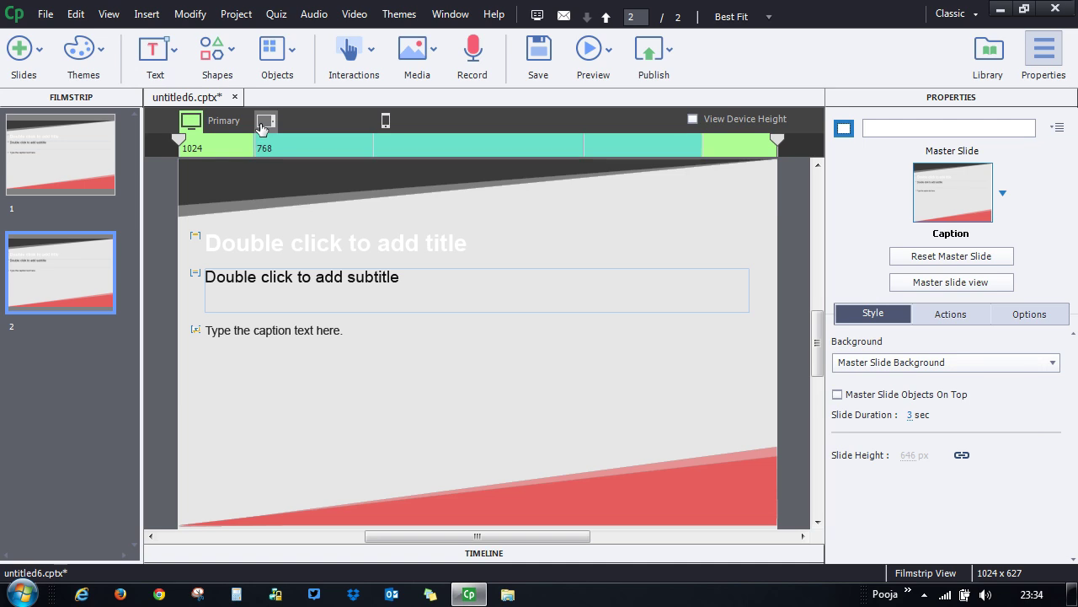
- Examine how the theme background and placeholders fit the slide in the Mobile view, and return to the Primary view
{"action": "left_click", "coordinate": [386, 120]}
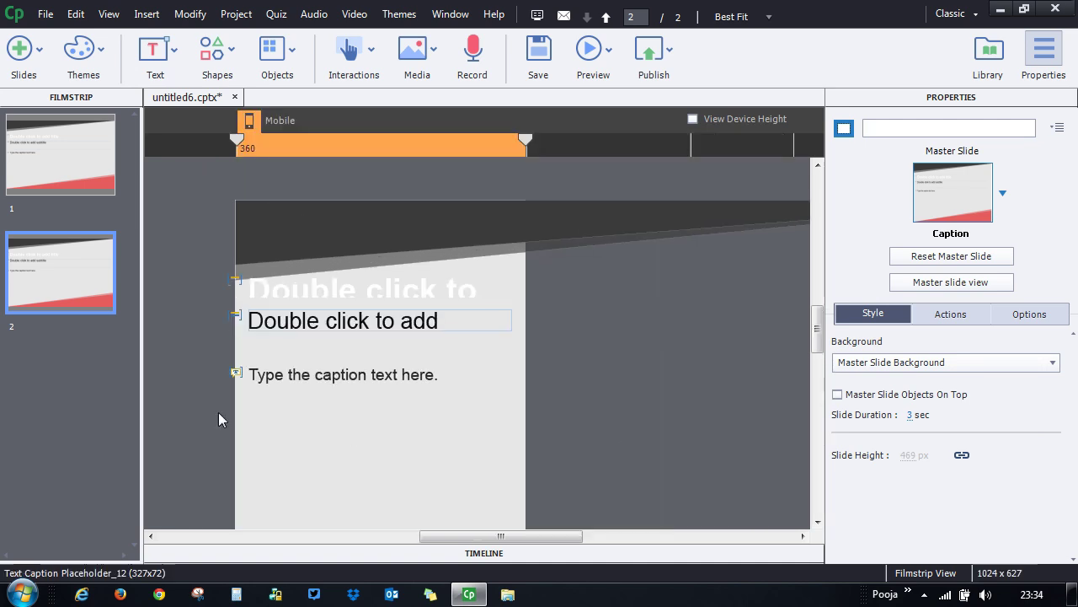
{"action": "scroll", "coordinate": [623, 330], "scroll_direction": "down", "scroll_amount": 3}
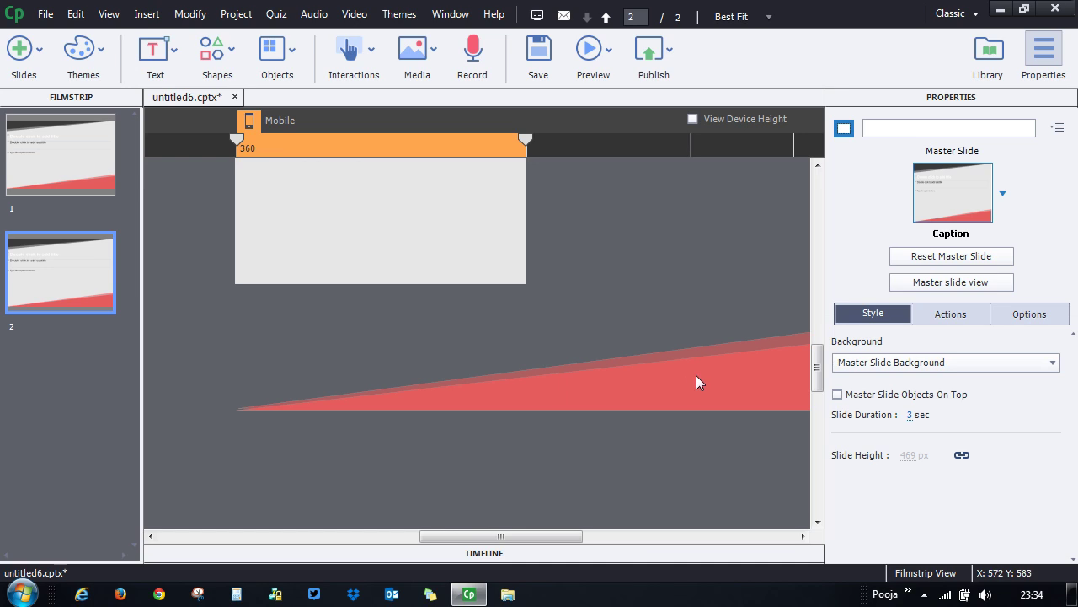
{"action": "scroll", "coordinate": [696, 375], "scroll_direction": "up", "scroll_amount": 3}
{"action": "scroll", "coordinate": [652, 386], "scroll_direction": "up", "scroll_amount": 2}
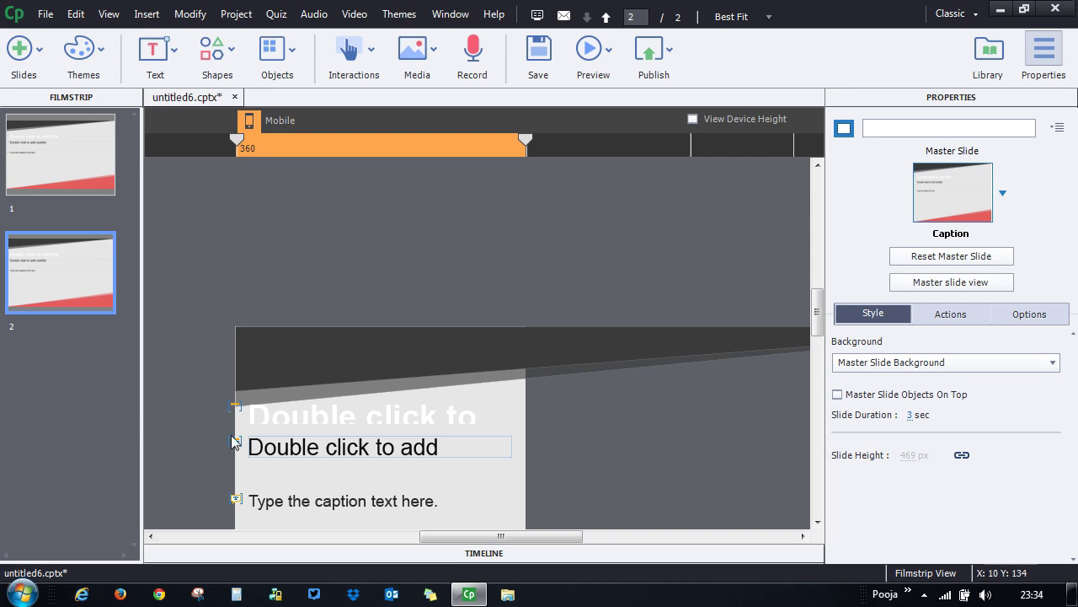
{"action": "scroll", "coordinate": [494, 396], "scroll_direction": "down", "scroll_amount": 3}
{"action": "scroll", "coordinate": [494, 400], "scroll_direction": "up", "scroll_amount": 1}
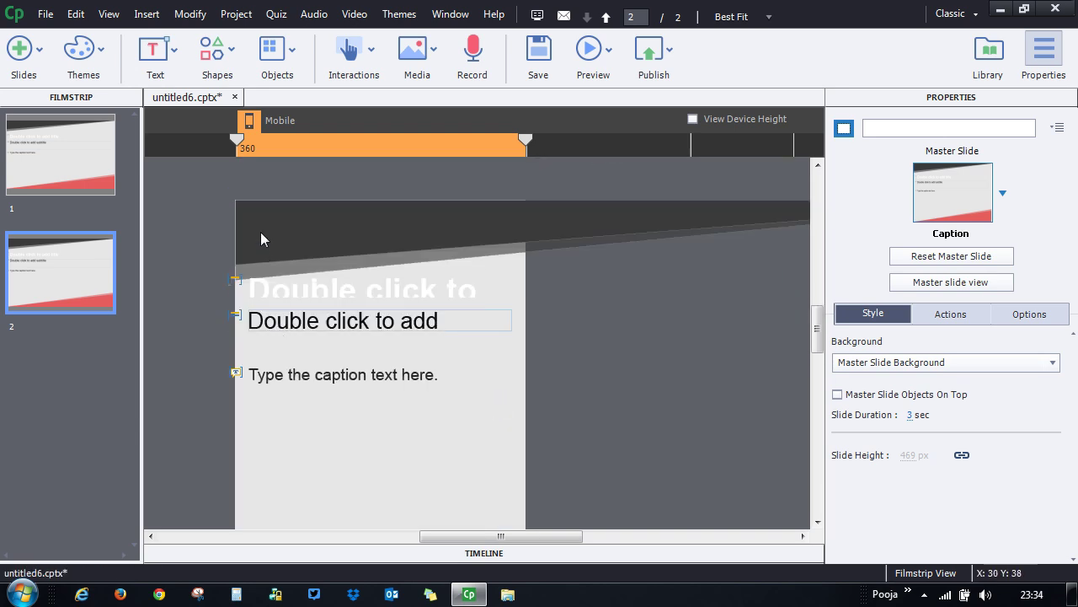
{"action": "left_click_drag", "start_coordinate": [547, 538], "coordinate": [482, 545]}
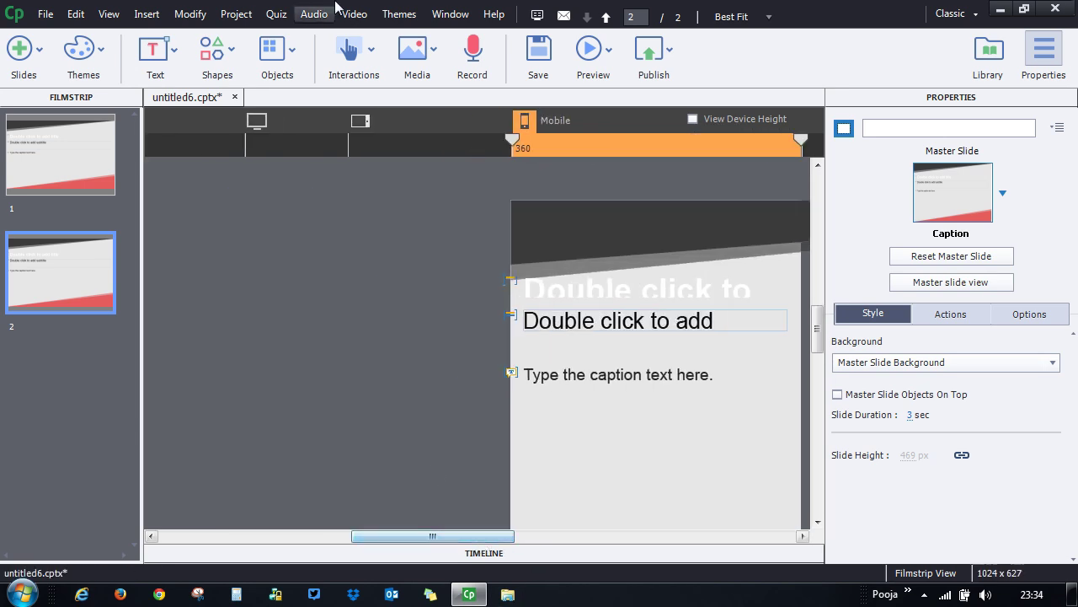
{"action": "left_click", "coordinate": [257, 120]}
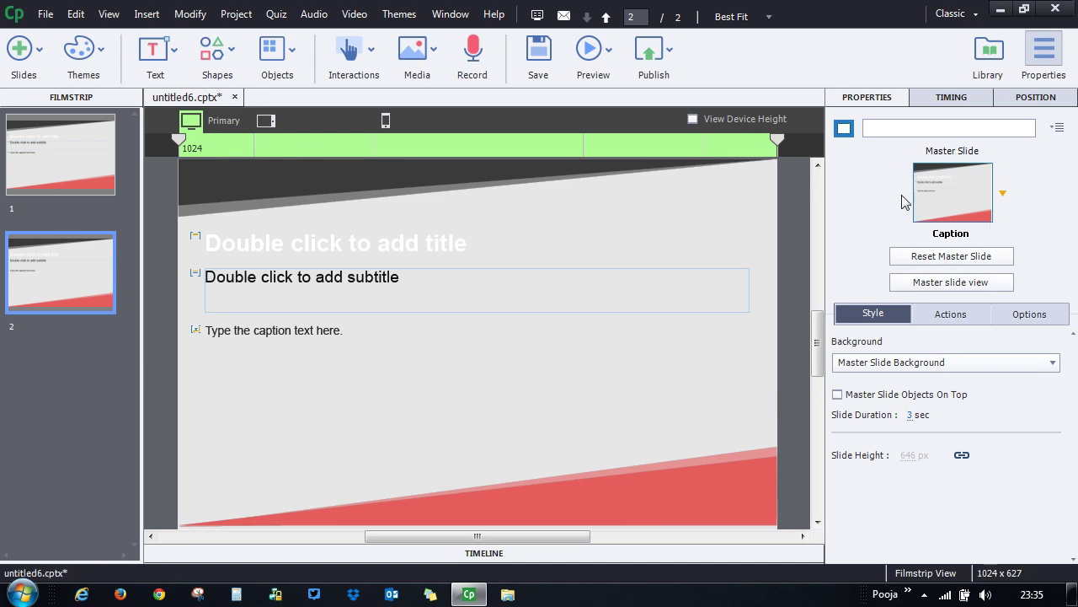
- Look through the theme's master slides in Master Slide view and return to slide 2
{"action": "left_click", "coordinate": [969, 289]}
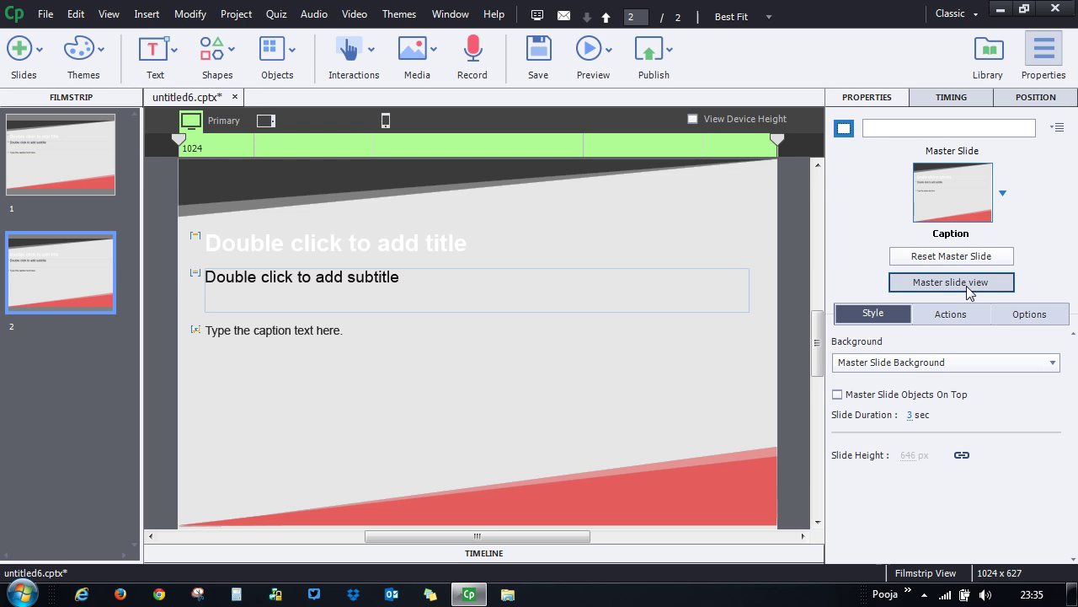
{"action": "left_click", "coordinate": [94, 262]}
{"action": "left_click", "coordinate": [60, 358]}
{"action": "left_click", "coordinate": [53, 406]}
{"action": "left_click", "coordinate": [976, 311]}
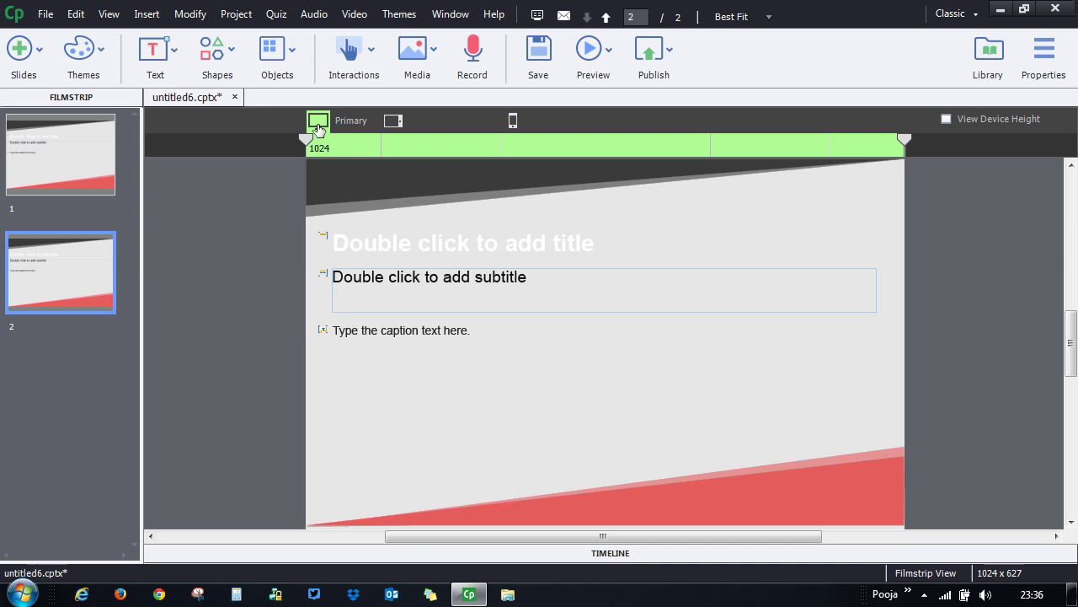
- Enter "I'm the primary view!" as the subtitle of slide 2 in the Primary view
{"action": "double_click", "coordinate": [496, 278]}
{"action": "double_click", "coordinate": [433, 281]}
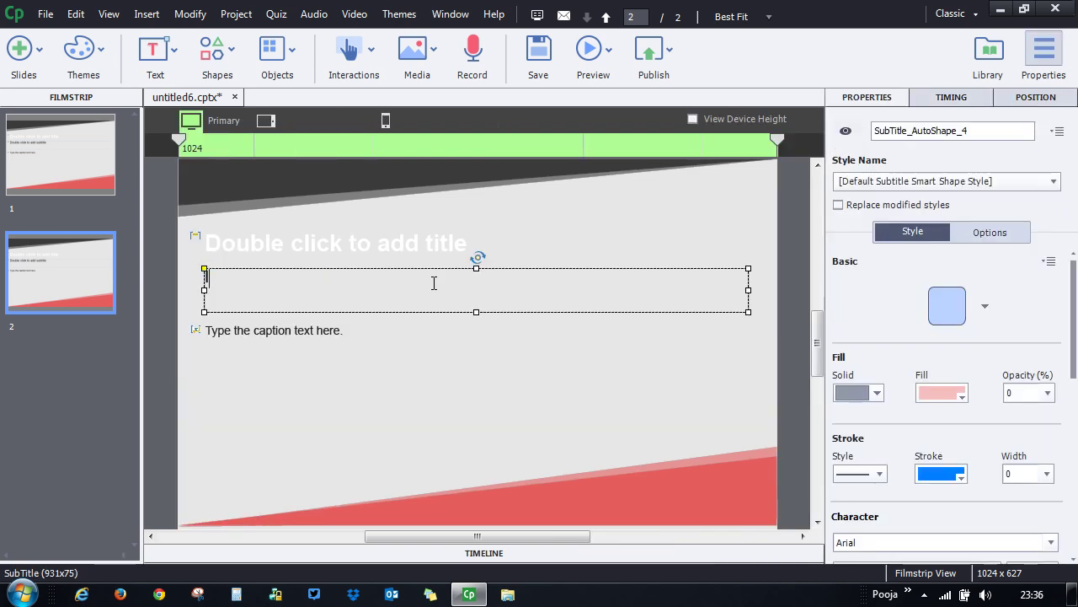
{"action": "type", "text": "I'm the primary view!"}
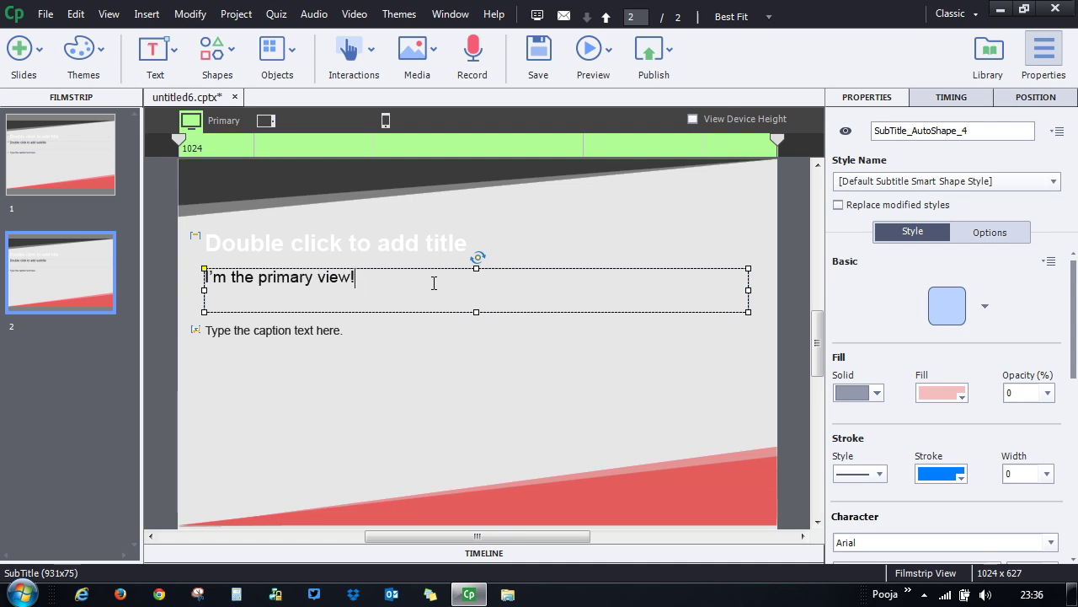
- Check the subtitle in the Tablet and Mobile views and change it to "I'm the tablet view!" in the Tablet view
{"action": "left_click", "coordinate": [267, 121]}
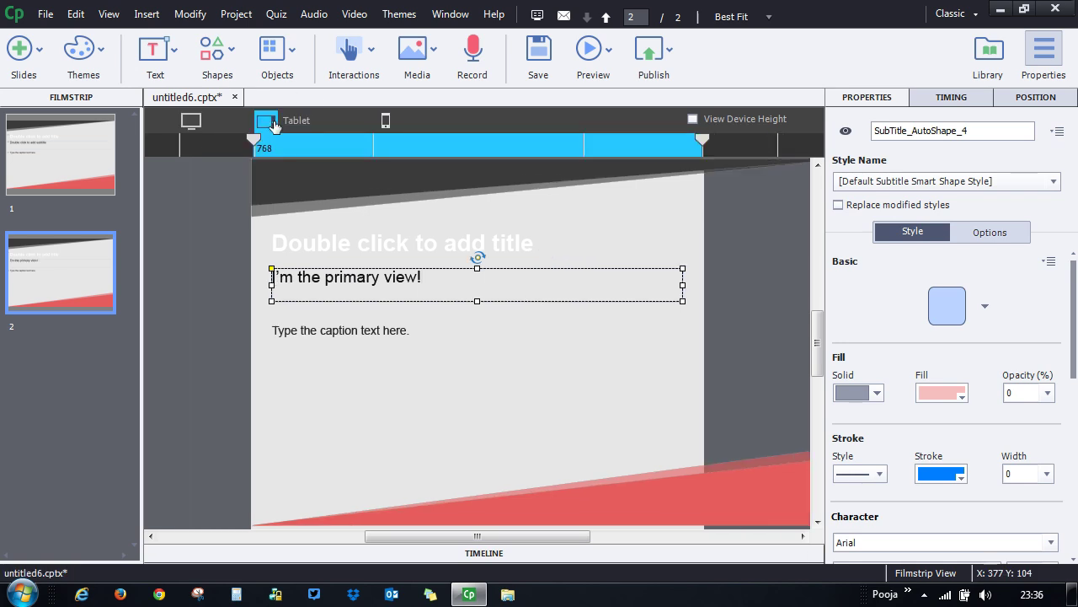
{"action": "left_click", "coordinate": [401, 121]}
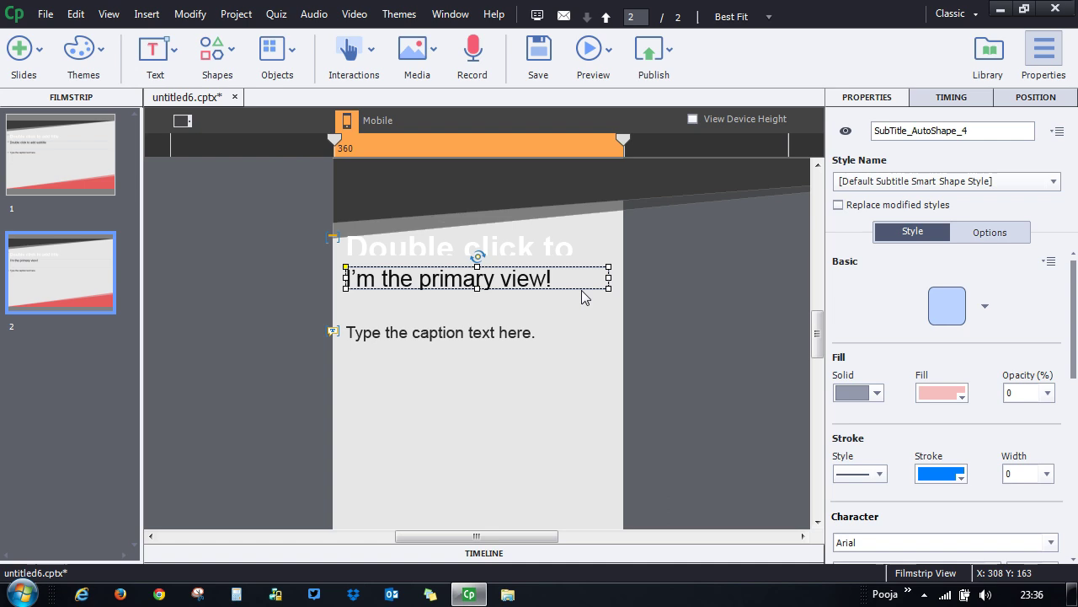
{"action": "left_click", "coordinate": [203, 125]}
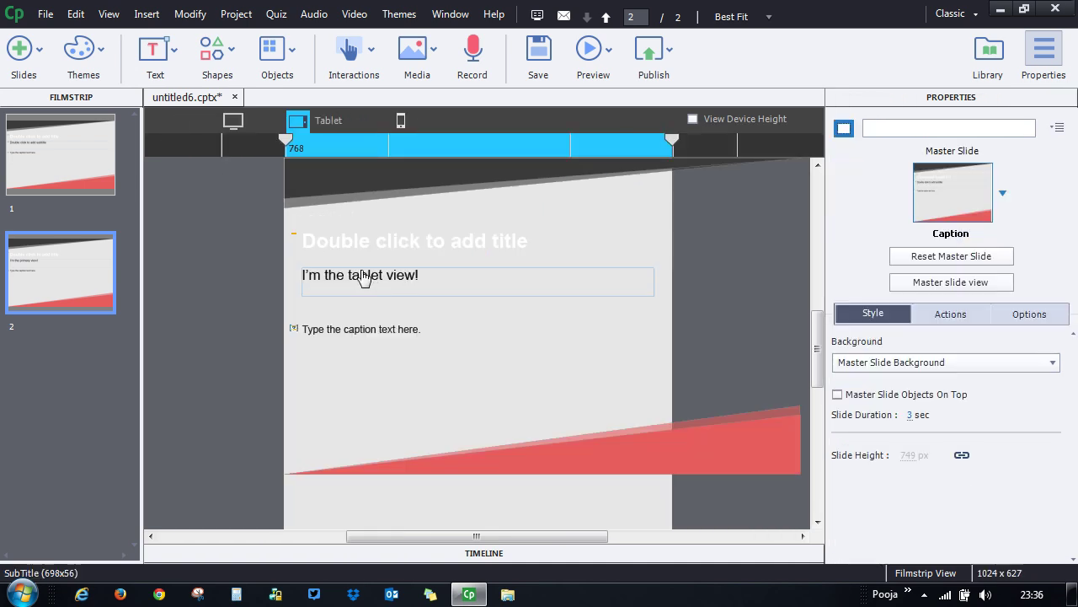
- Compare the subtitle across the three views and change it to "I'm the mobile view!" in the Mobile view
{"action": "left_click", "coordinate": [225, 121]}
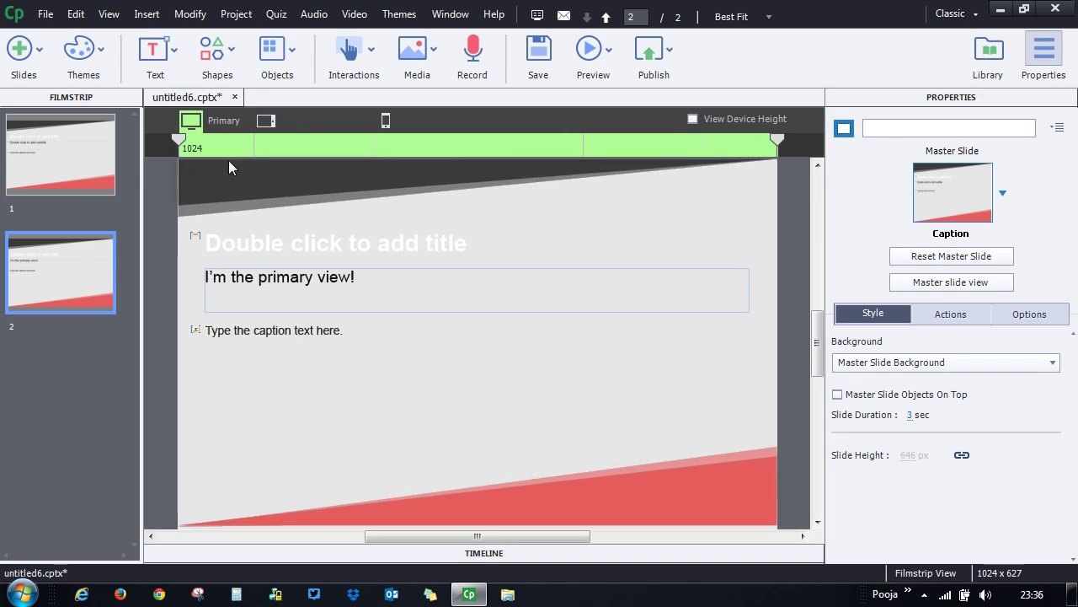
{"action": "left_click", "coordinate": [266, 121]}
{"action": "left_click", "coordinate": [403, 121]}
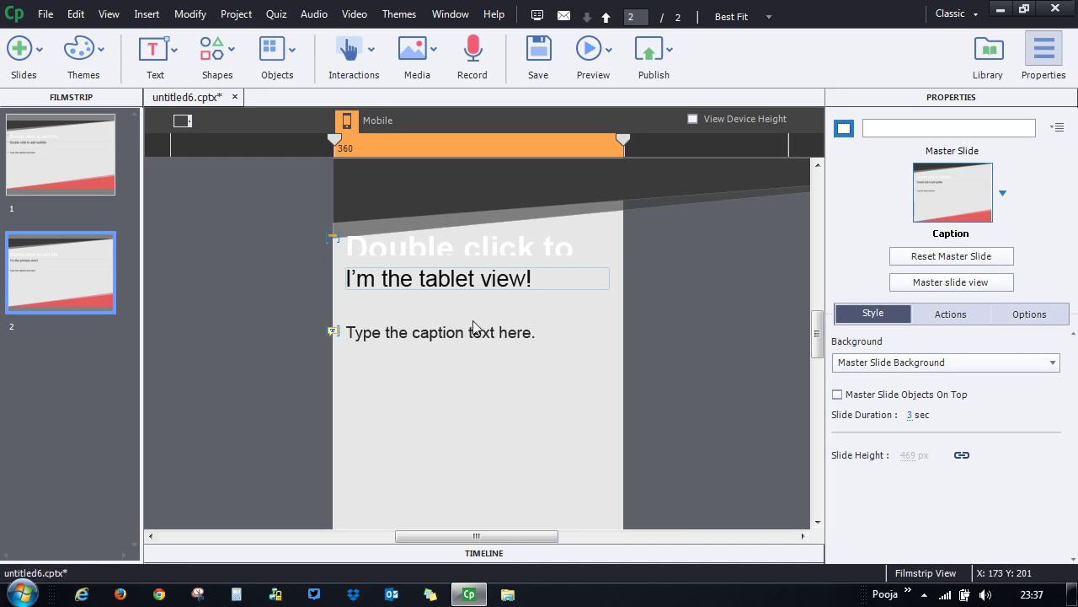
{"action": "left_click_drag", "start_coordinate": [530, 536], "coordinate": [489, 536]}
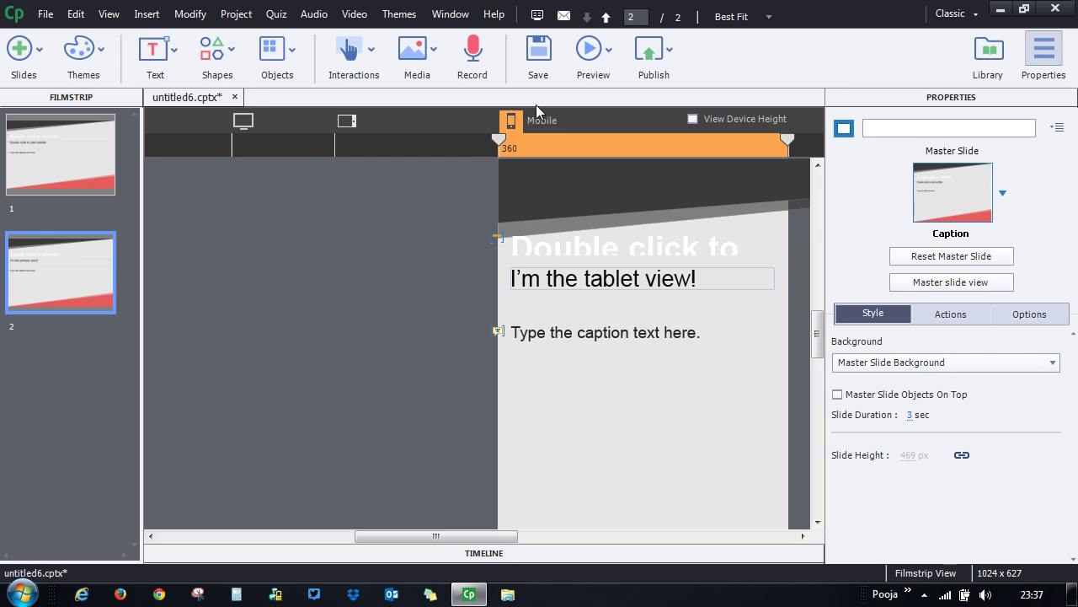
{"action": "left_click", "coordinate": [637, 278]}
{"action": "left_click_drag", "start_coordinate": [640, 278], "coordinate": [583, 278]}
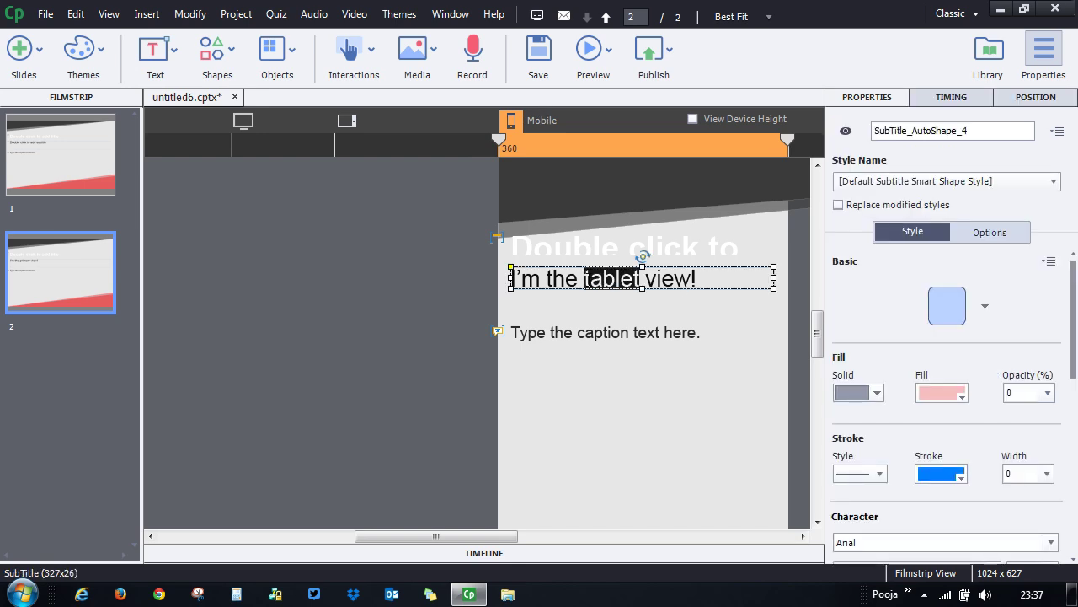
{"action": "type", "text": "mobile"}
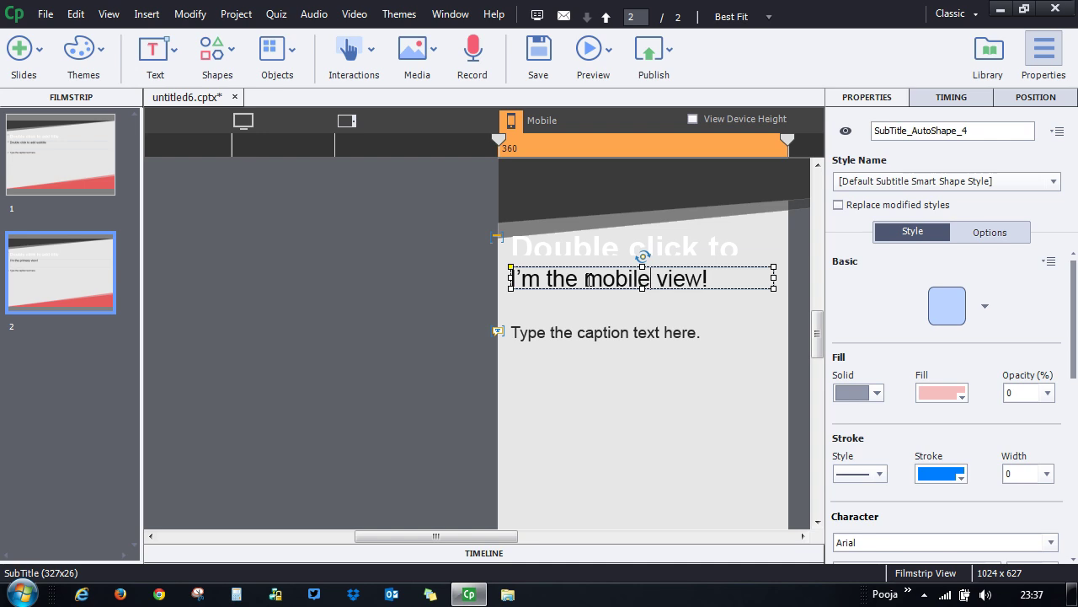
- In the Primary view, insert the standing man character holding a tablet and place him at the slide's right edge
{"action": "left_click", "coordinate": [242, 121]}
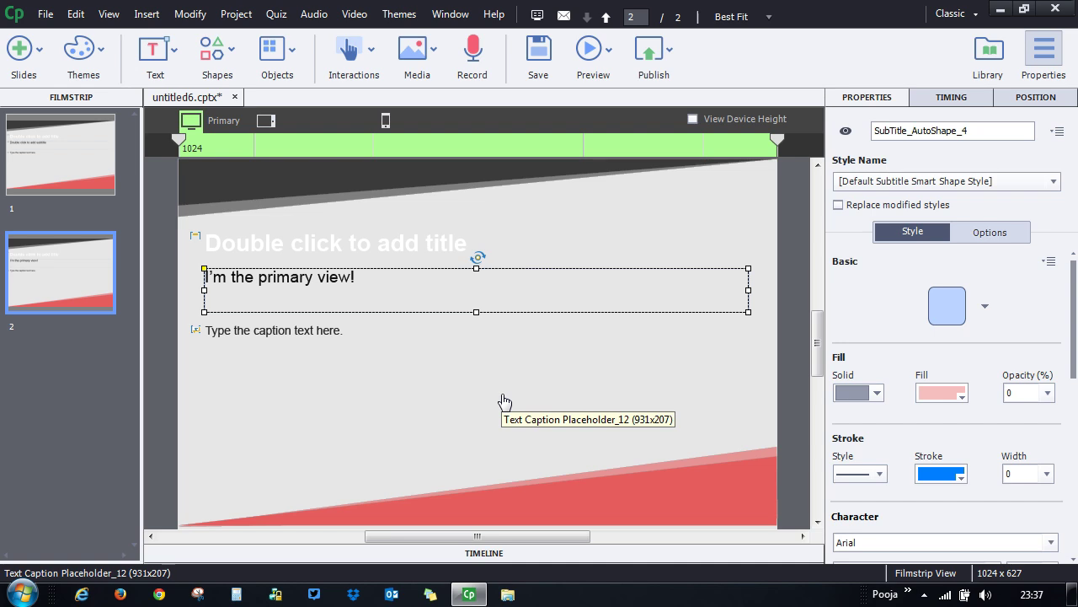
{"action": "left_click", "coordinate": [630, 191]}
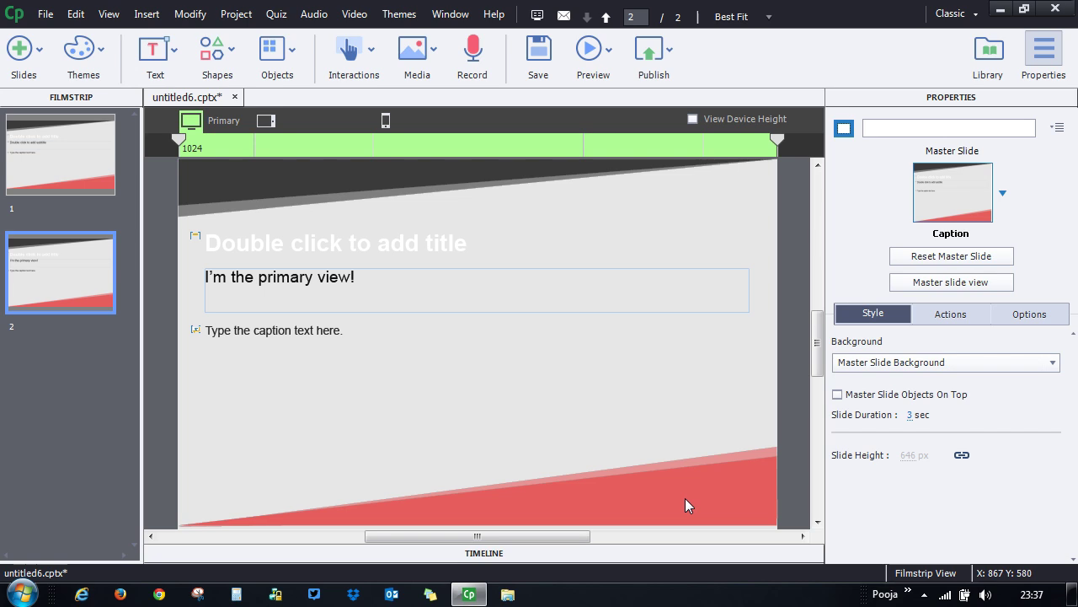
{"action": "left_click", "coordinate": [418, 63]}
{"action": "left_click", "coordinate": [468, 237]}
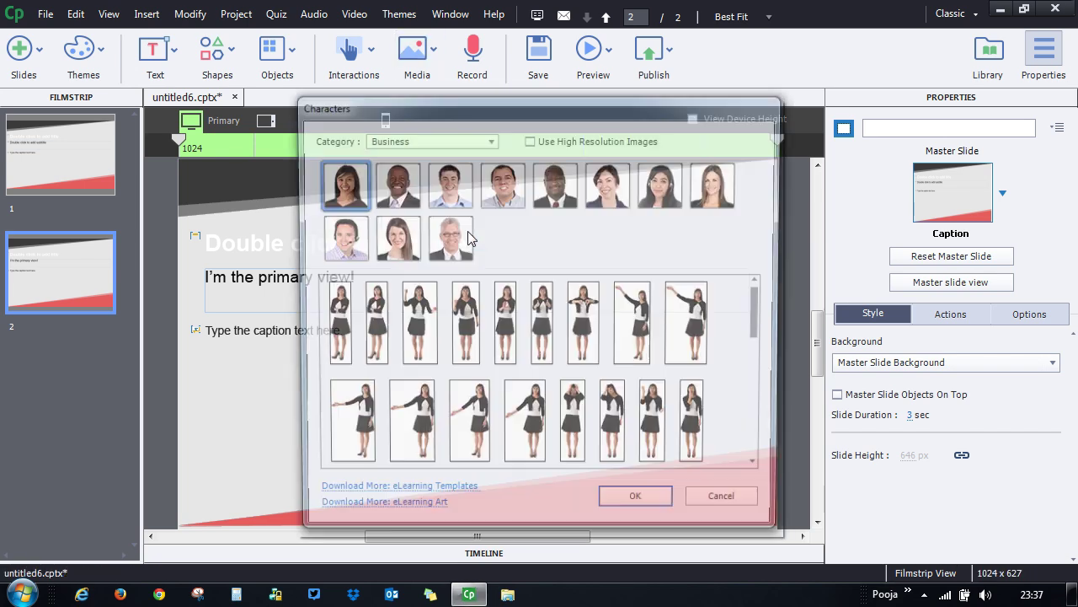
{"action": "left_click", "coordinate": [633, 385]}
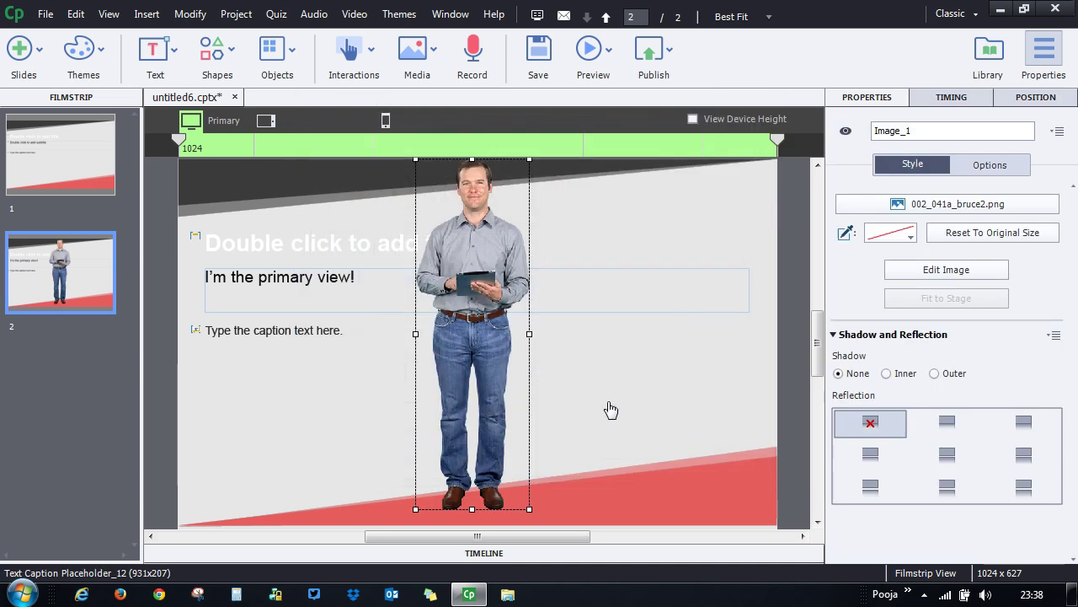
{"action": "left_click_drag", "start_coordinate": [476, 313], "coordinate": [716, 326]}
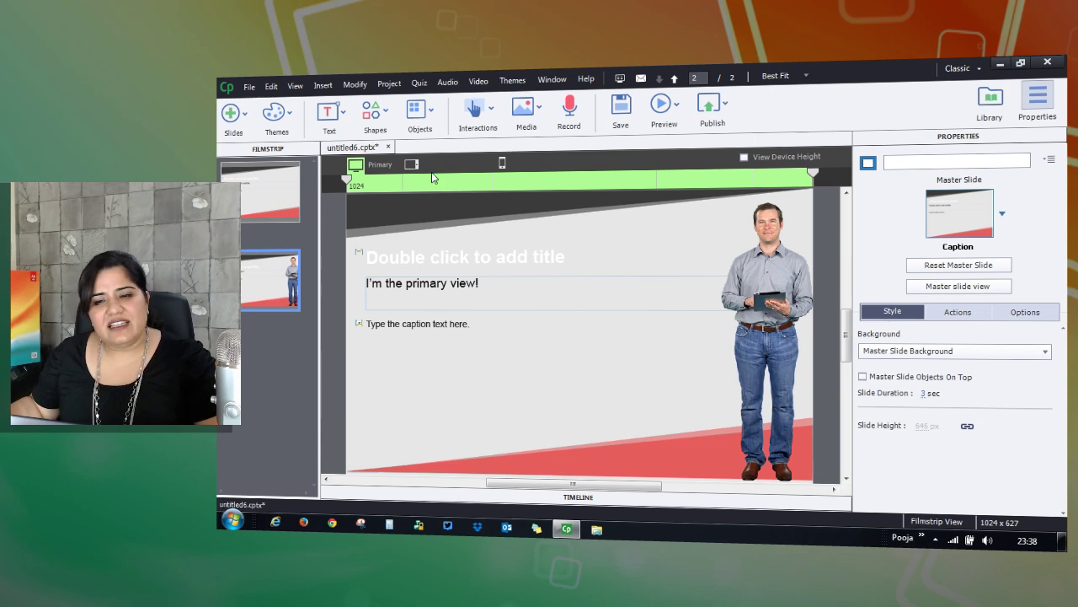
- Exclude the character image in the Primary view from the other views
{"action": "left_click", "coordinate": [464, 150]}
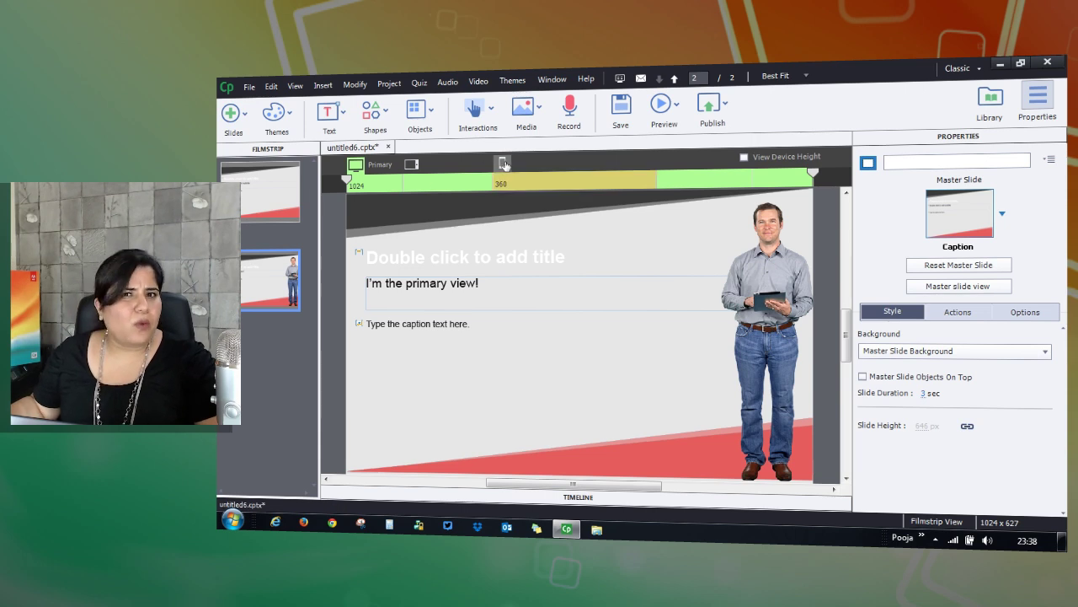
{"action": "left_click", "coordinate": [773, 269]}
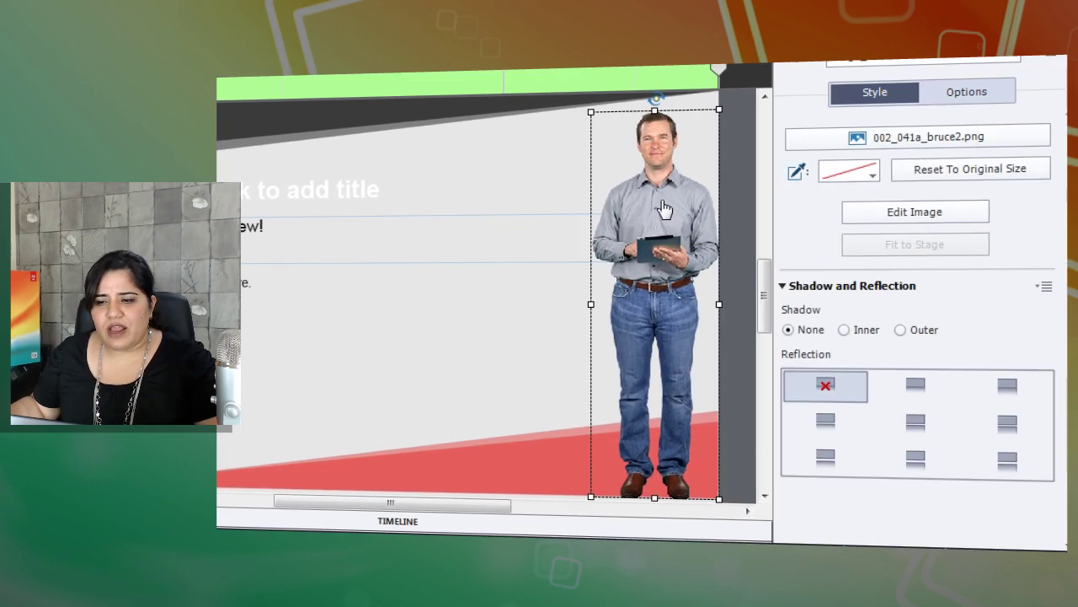
{"action": "right_click", "coordinate": [665, 208]}
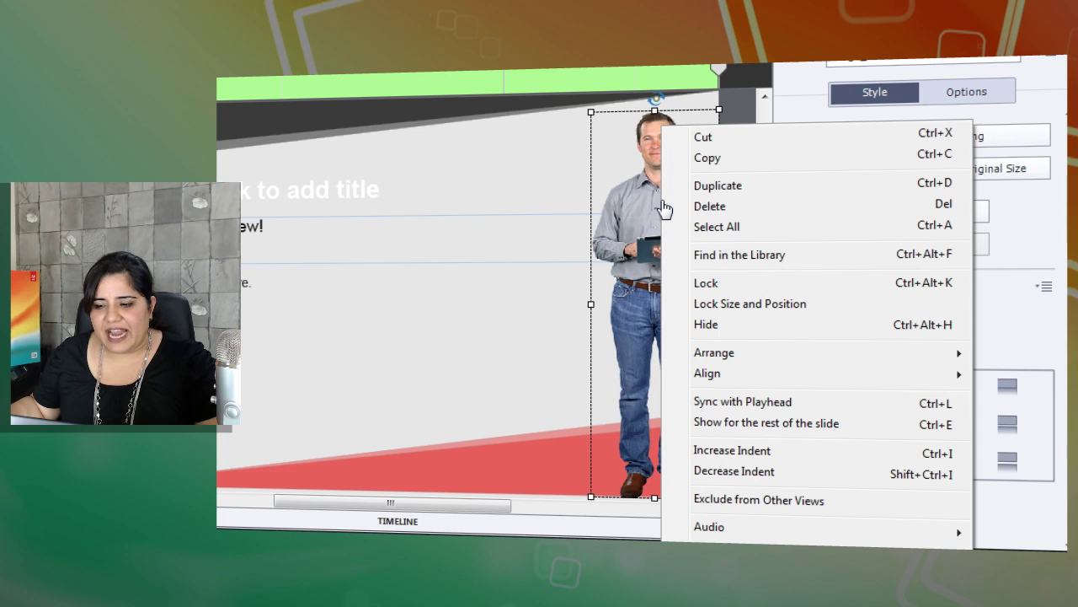
{"action": "left_click", "coordinate": [849, 506]}
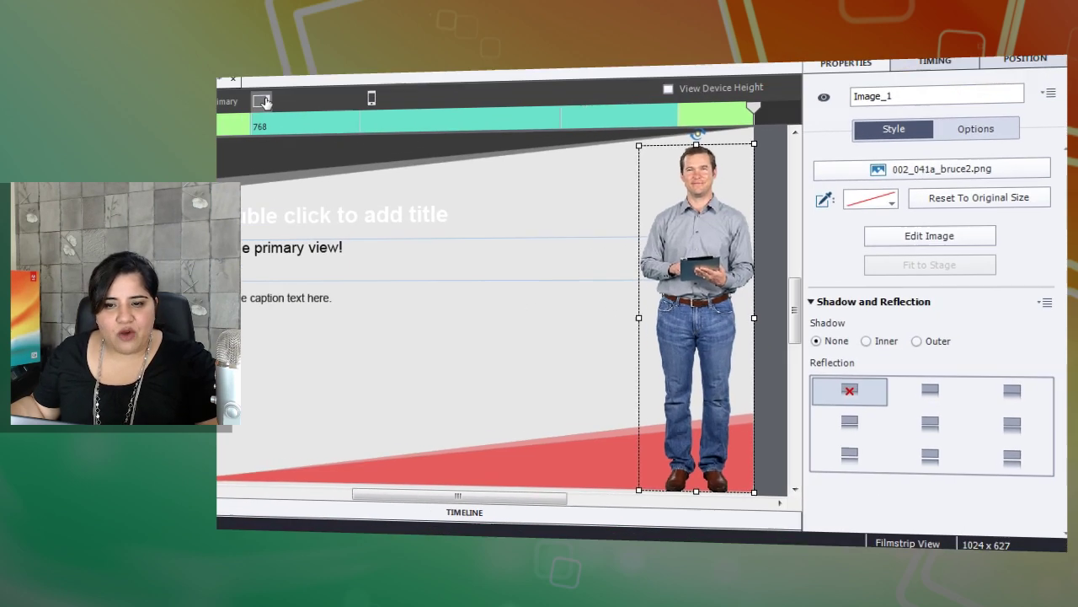
- Examine the character image's placement in the Tablet and Mobile views and return to the Primary view
{"action": "left_click", "coordinate": [390, 140]}
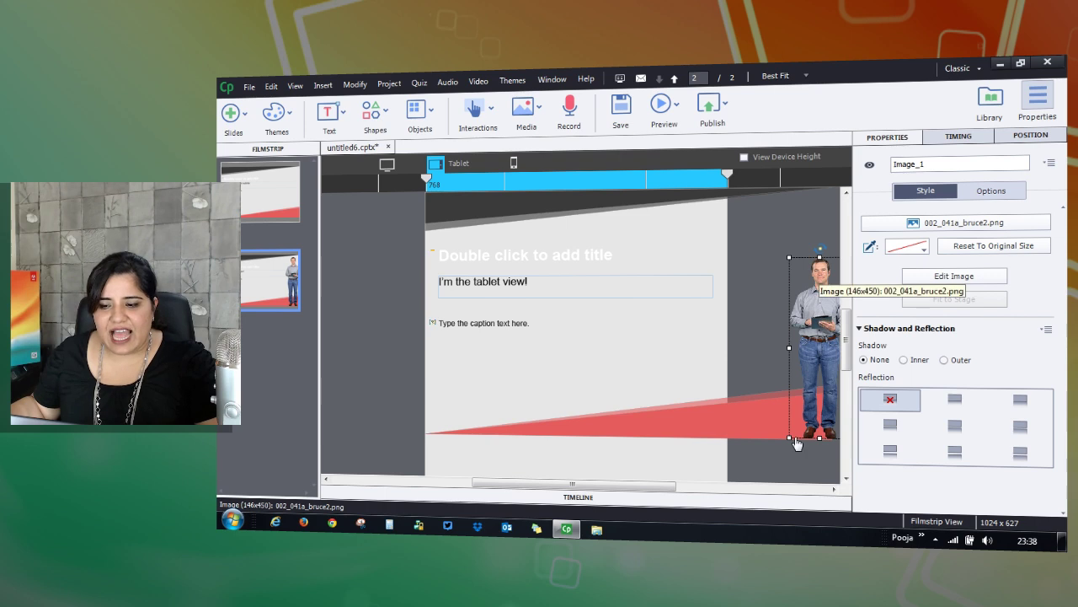
{"action": "left_click_drag", "start_coordinate": [662, 485], "coordinate": [699, 486]}
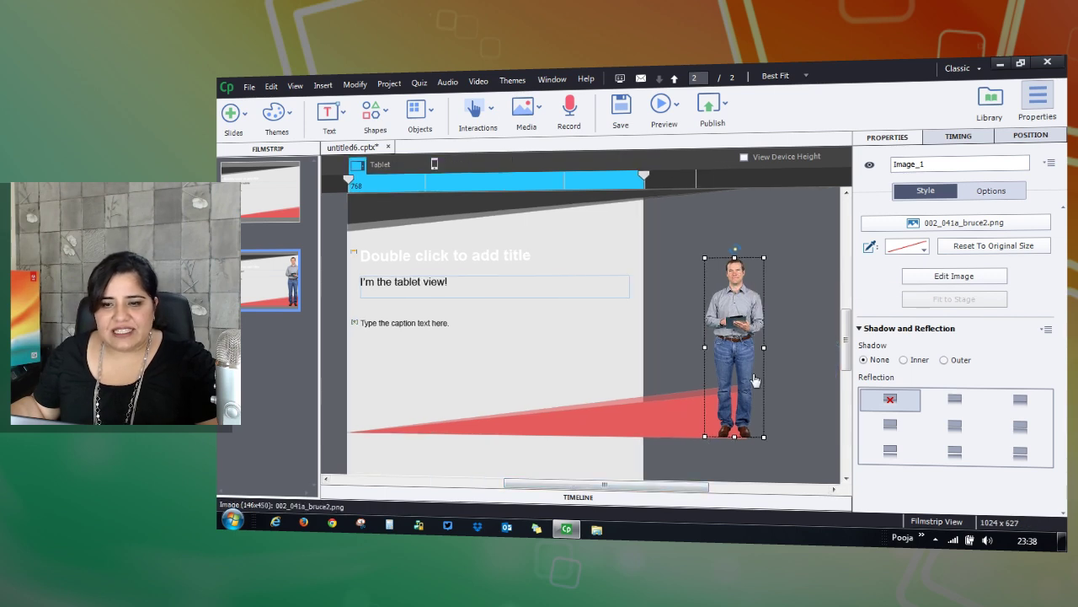
{"action": "left_click", "coordinate": [434, 163]}
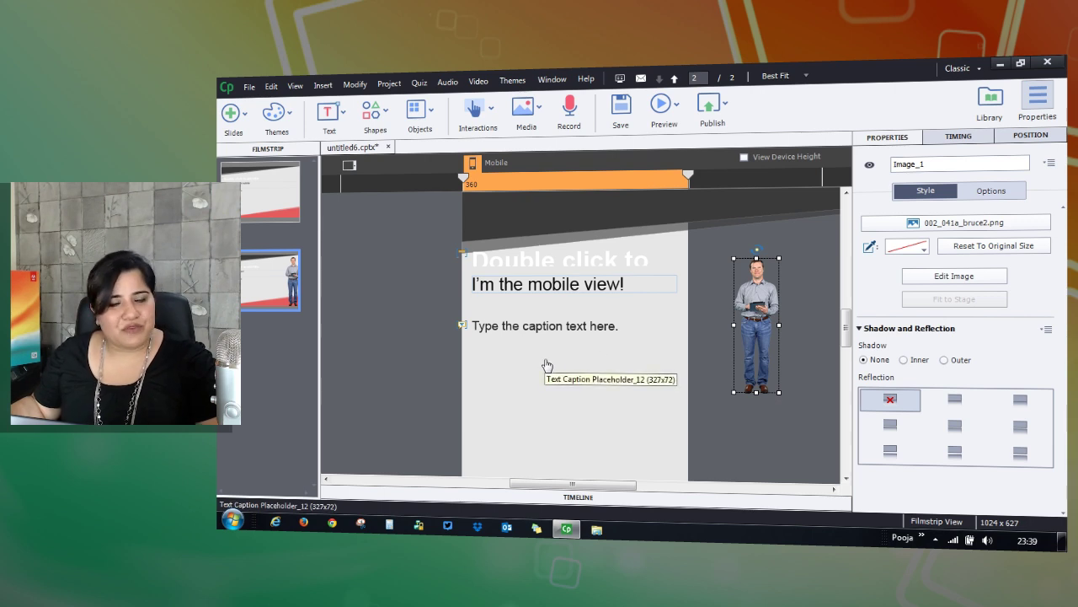
{"action": "left_click_drag", "start_coordinate": [631, 489], "coordinate": [619, 489]}
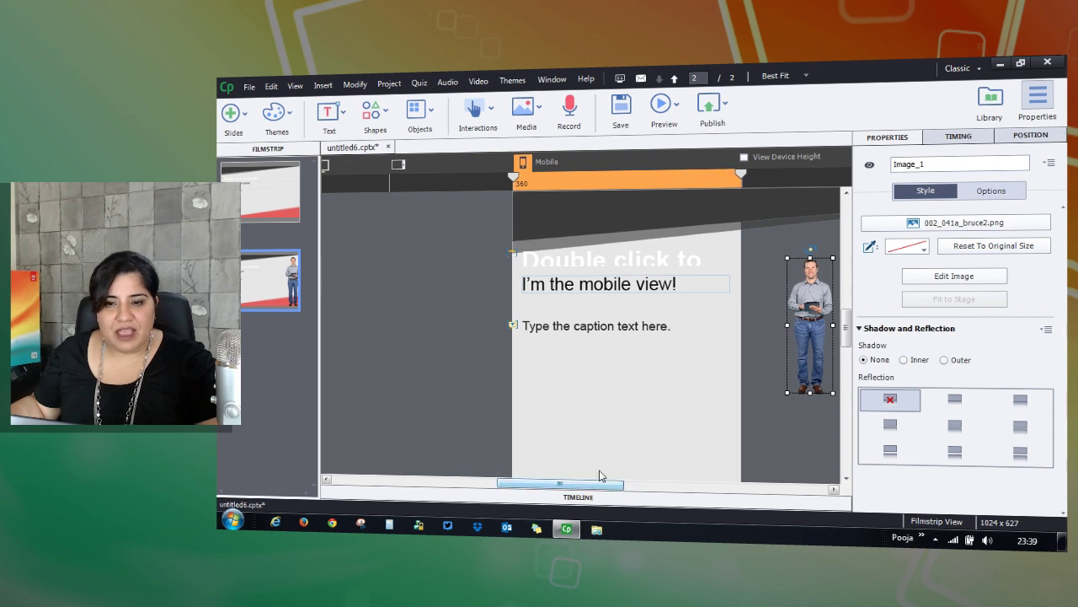
{"action": "left_click", "coordinate": [327, 173]}
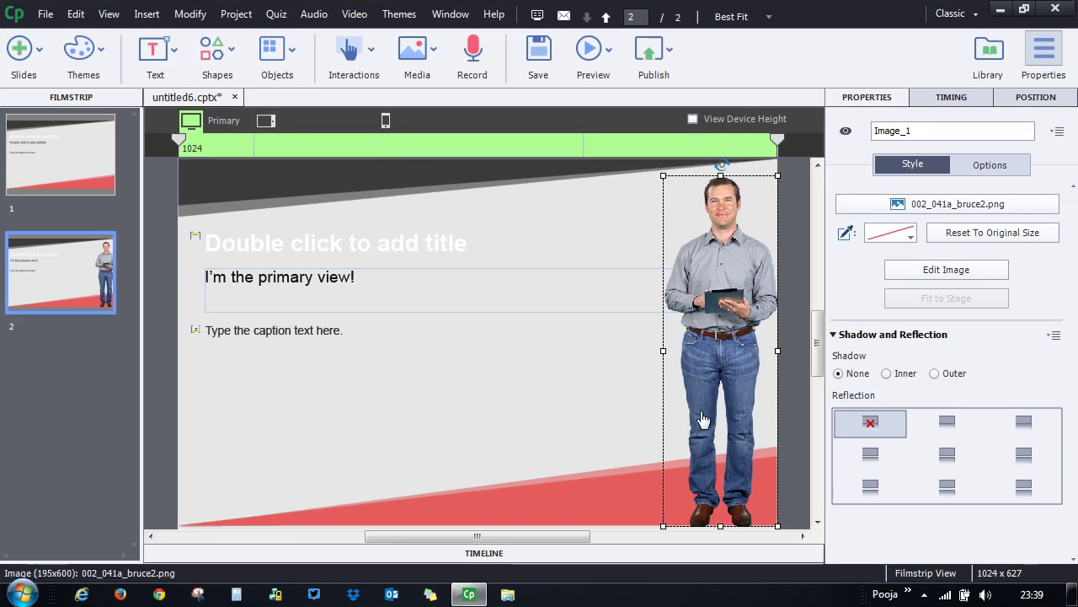
- In the Mobile view, move the text caption placeholder off the slide to just below the character image
{"action": "left_click", "coordinate": [266, 119]}
{"action": "left_click", "coordinate": [401, 122]}
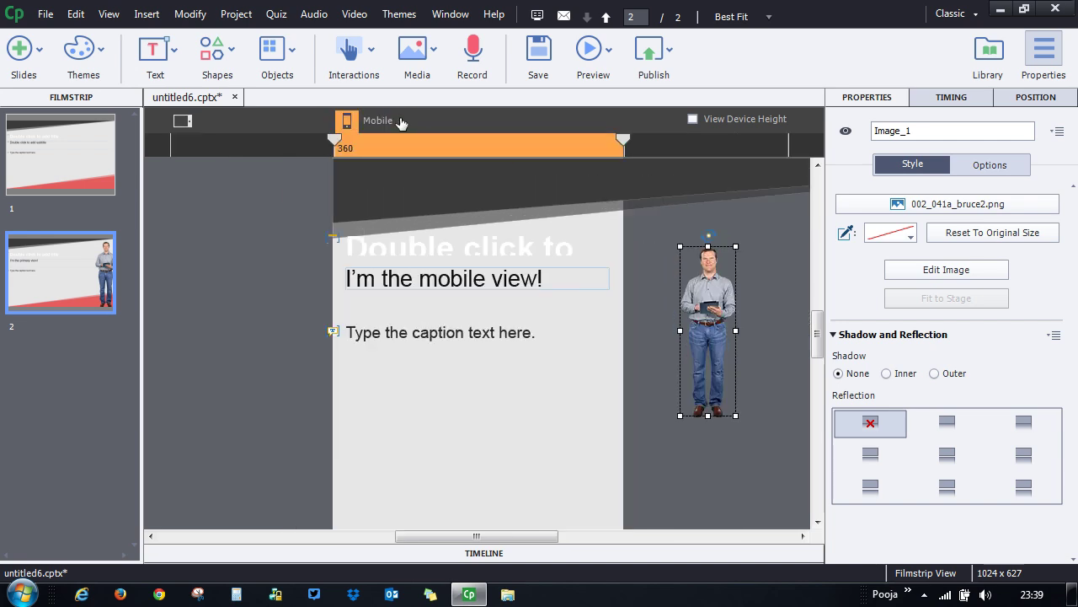
{"action": "left_click_drag", "start_coordinate": [363, 332], "coordinate": [657, 438]}
- Compare the slide's caption placement across the Tablet, Primary and Mobile views and return to the Primary view
{"action": "left_click", "coordinate": [187, 120]}
{"action": "left_click", "coordinate": [233, 120]}
{"action": "left_click", "coordinate": [381, 121]}
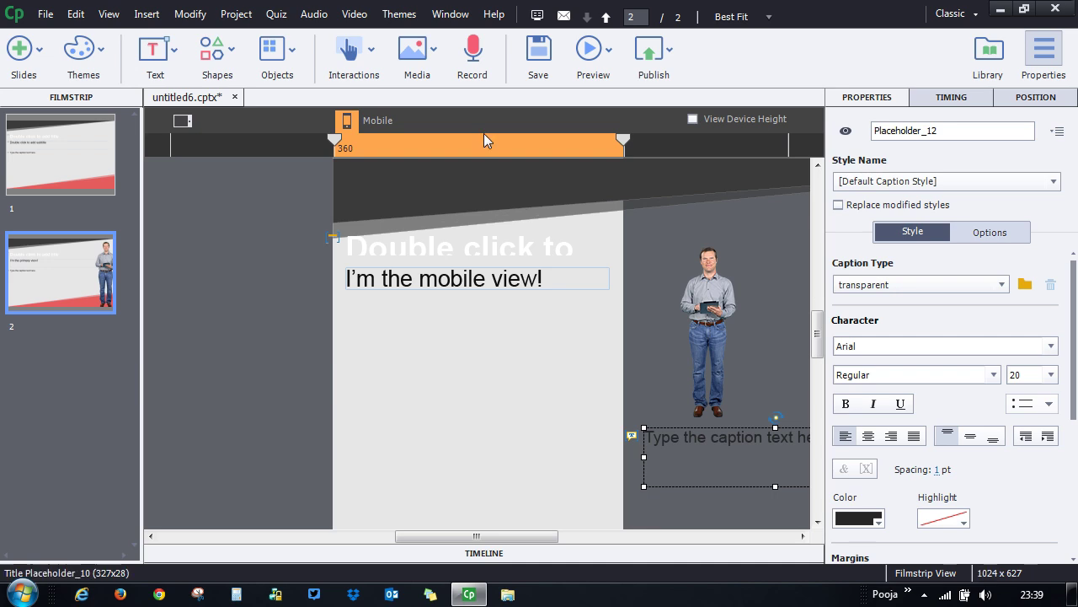
{"action": "left_click", "coordinate": [71, 281]}
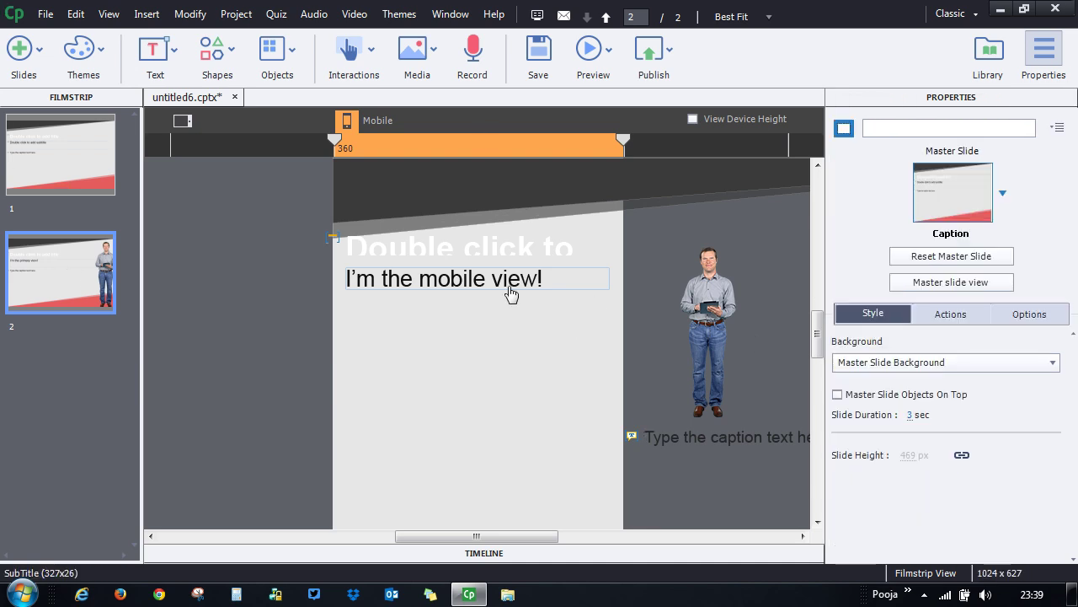
{"action": "left_click_drag", "start_coordinate": [501, 537], "coordinate": [441, 538]}
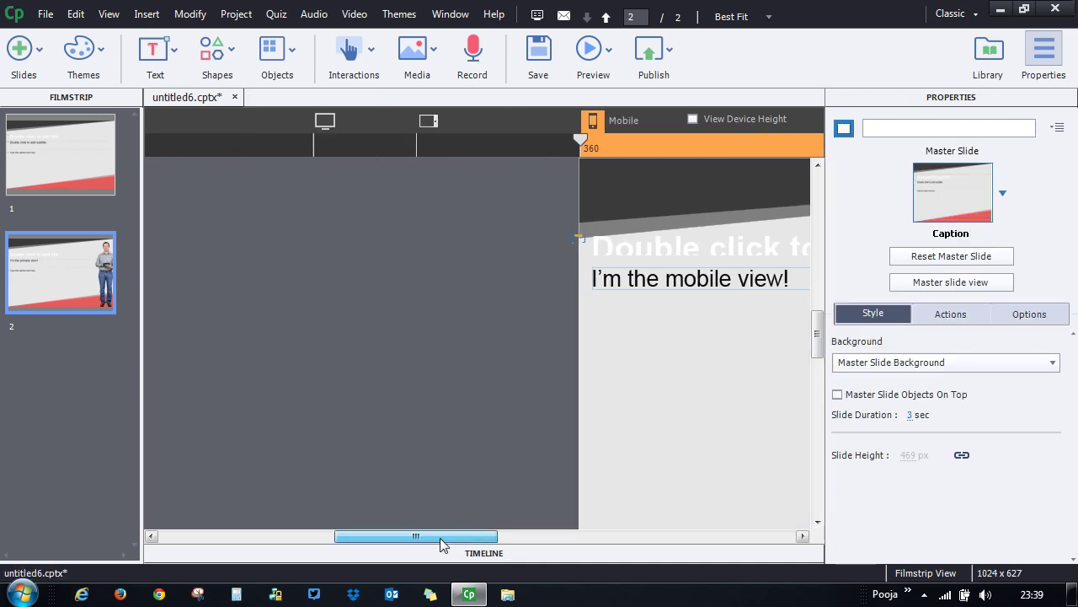
{"action": "left_click", "coordinate": [325, 118]}
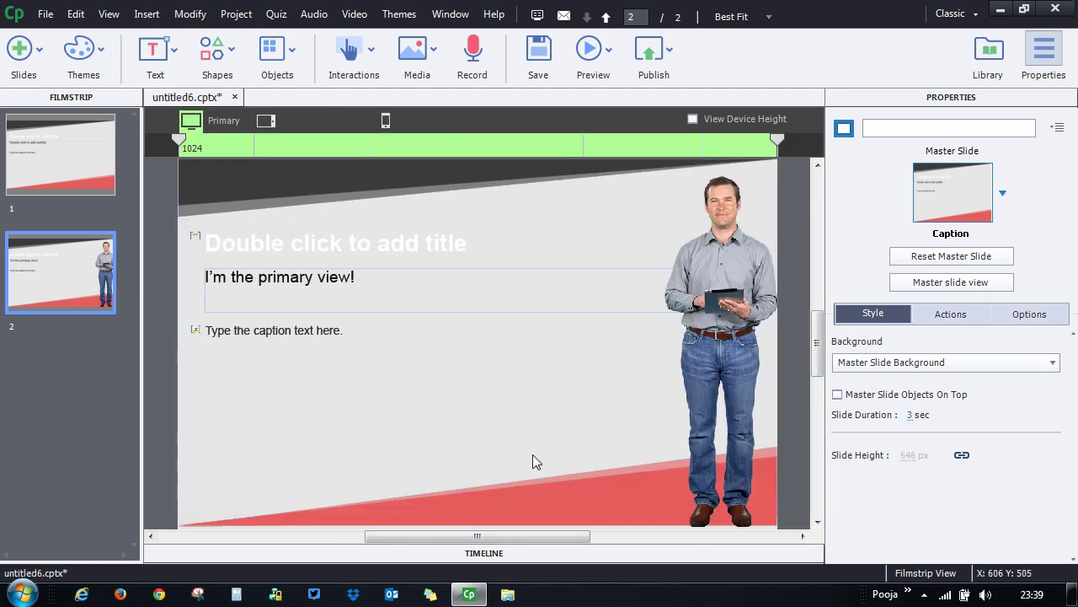
- In the Primary view, switch the character image's width and height units to px in its position settings
{"action": "left_click", "coordinate": [727, 250]}
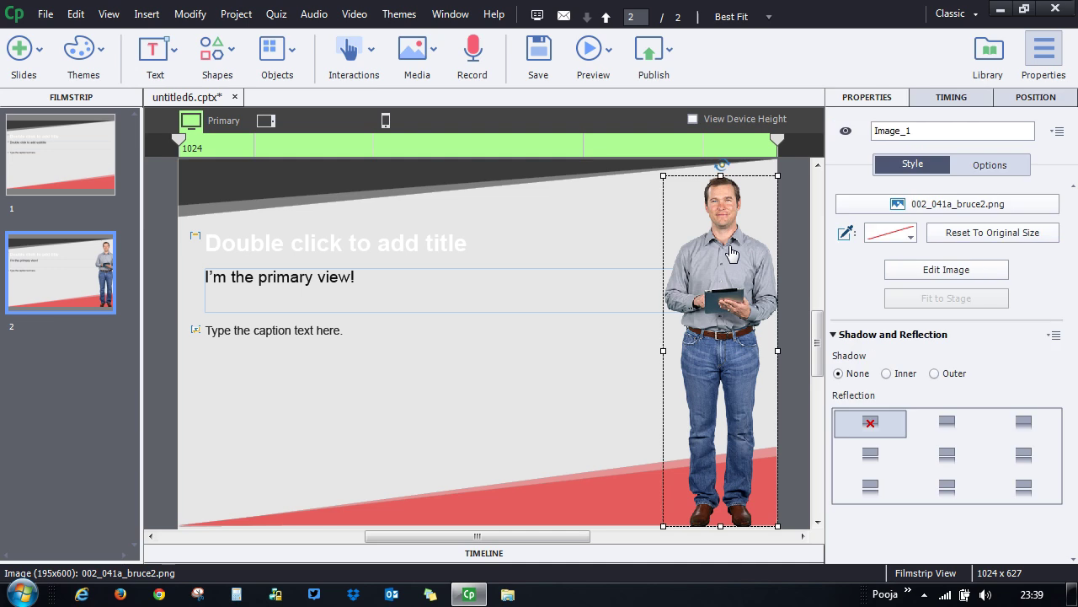
{"action": "left_click", "coordinate": [1045, 97]}
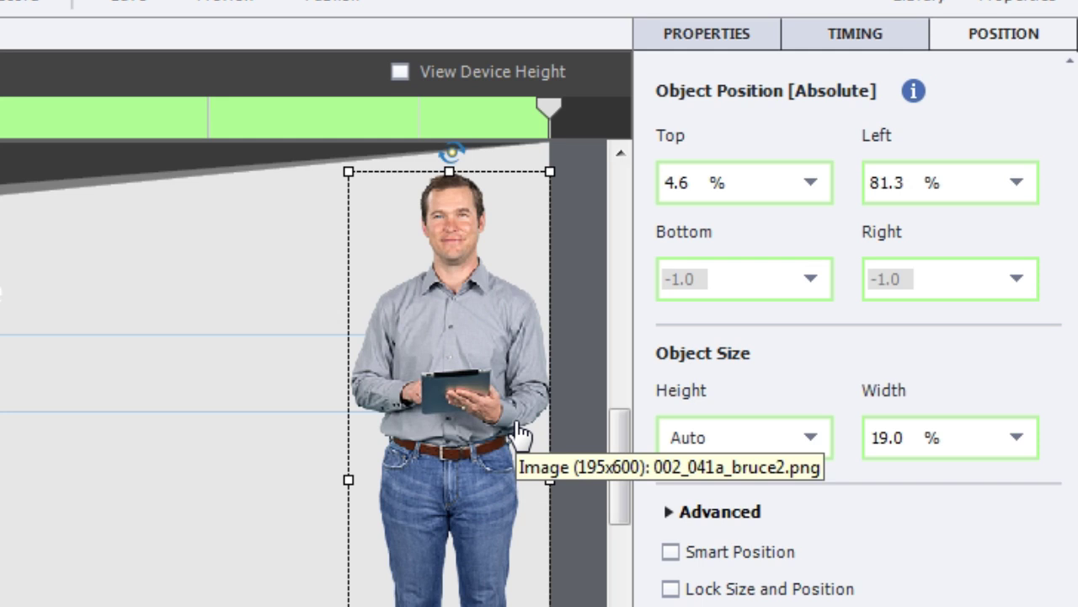
{"action": "left_click", "coordinate": [1017, 438]}
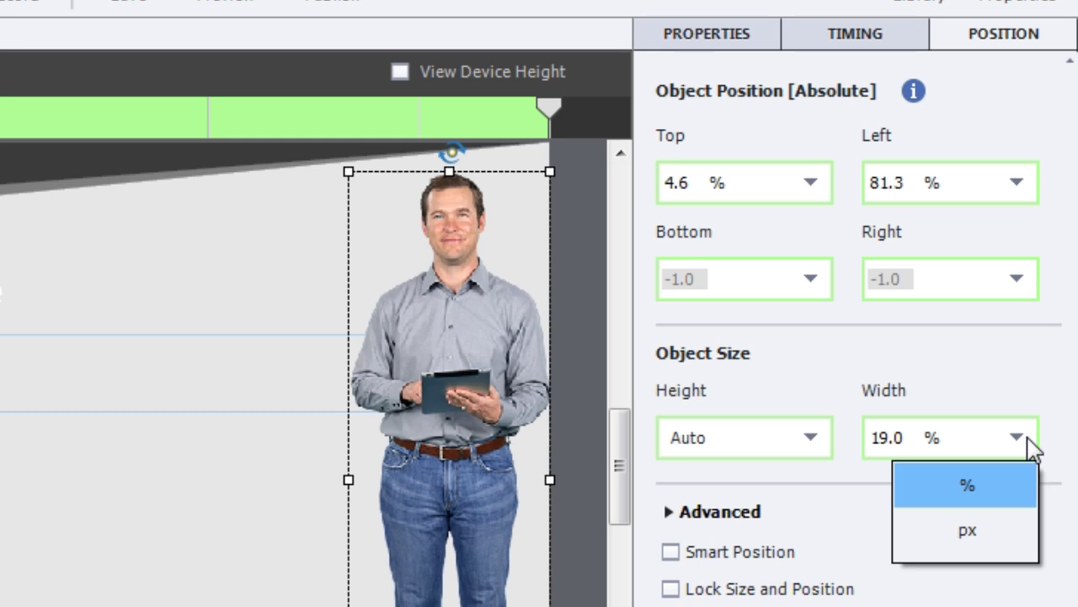
{"action": "left_click", "coordinate": [979, 534]}
{"action": "left_click", "coordinate": [810, 438]}
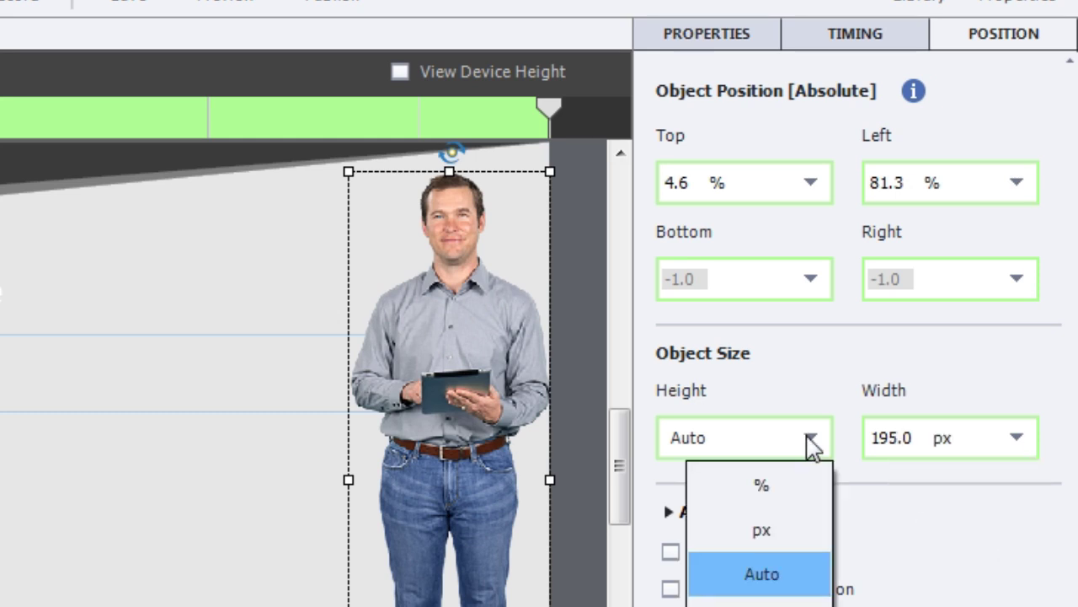
{"action": "left_click", "coordinate": [762, 529]}
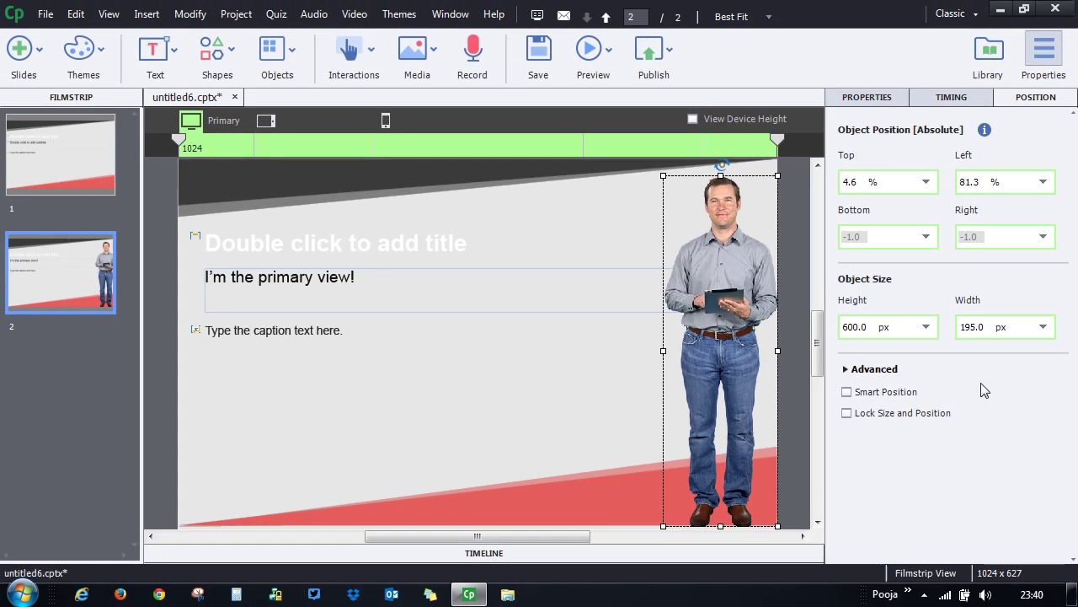
- Compare the character image's pixel-based size in the Tablet and Mobile views and return to the Primary view
{"action": "left_click", "coordinate": [265, 121]}
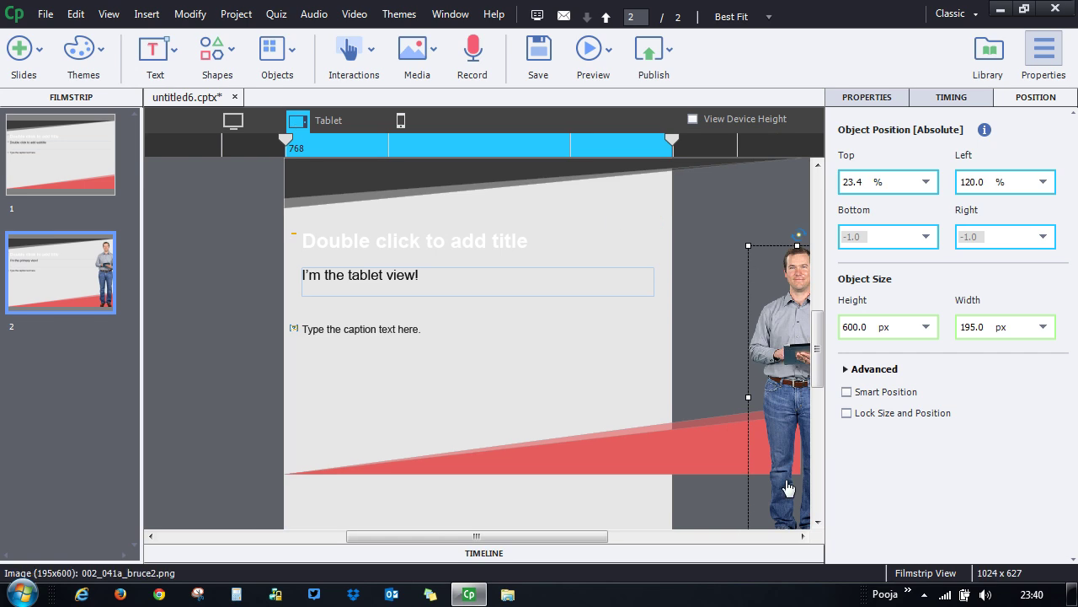
{"action": "left_click_drag", "start_coordinate": [562, 535], "coordinate": [613, 537]}
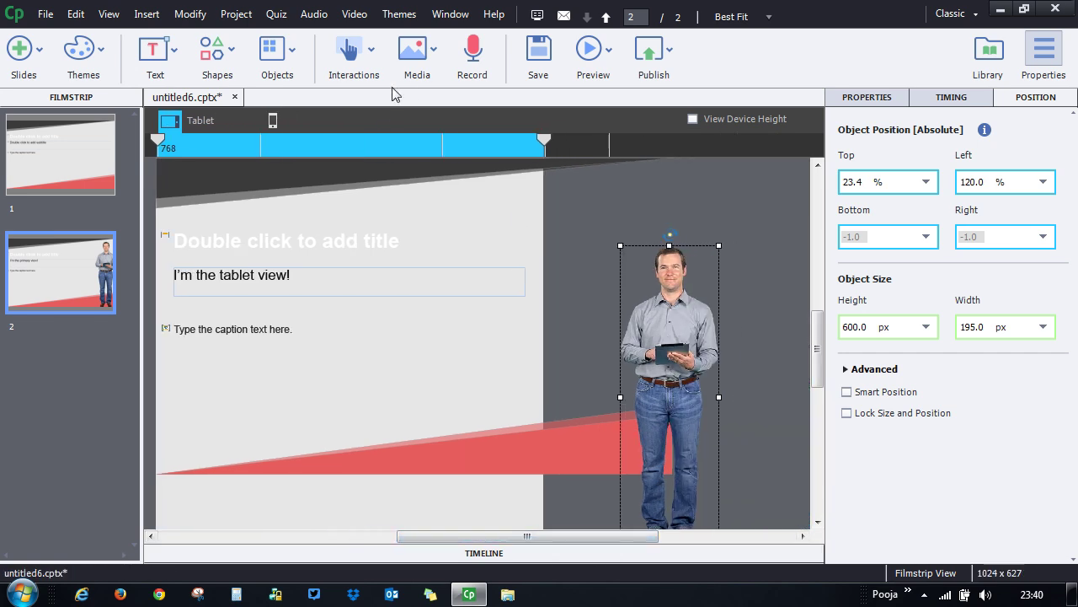
{"action": "left_click", "coordinate": [276, 121]}
{"action": "left_click_drag", "start_coordinate": [554, 541], "coordinate": [611, 540]}
{"action": "scroll", "coordinate": [278, 295], "scroll_direction": "down", "scroll_amount": 3}
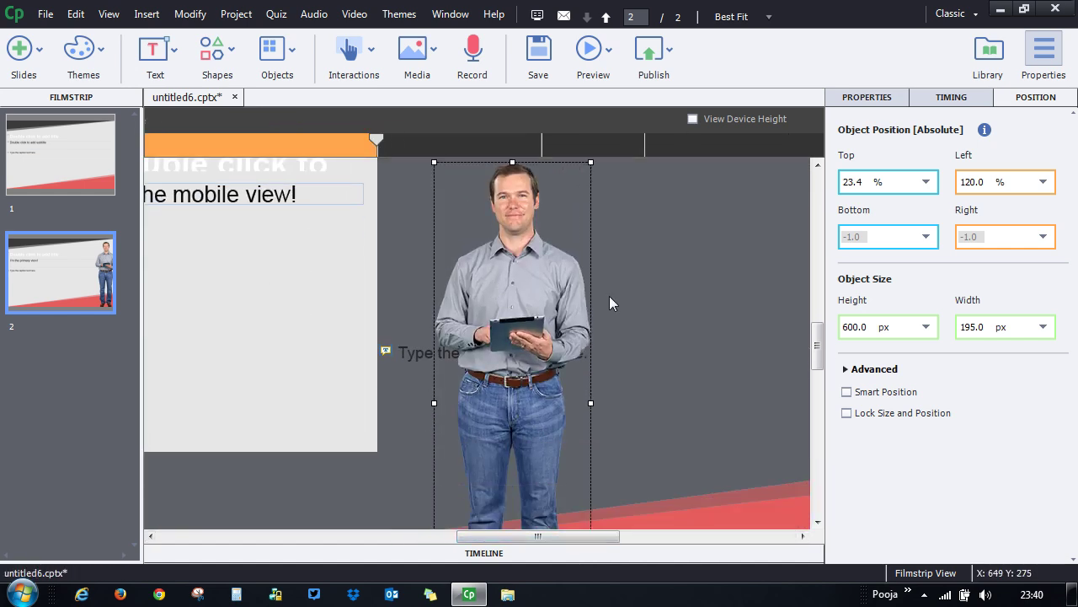
{"action": "scroll", "coordinate": [647, 316], "scroll_direction": "up", "scroll_amount": 4}
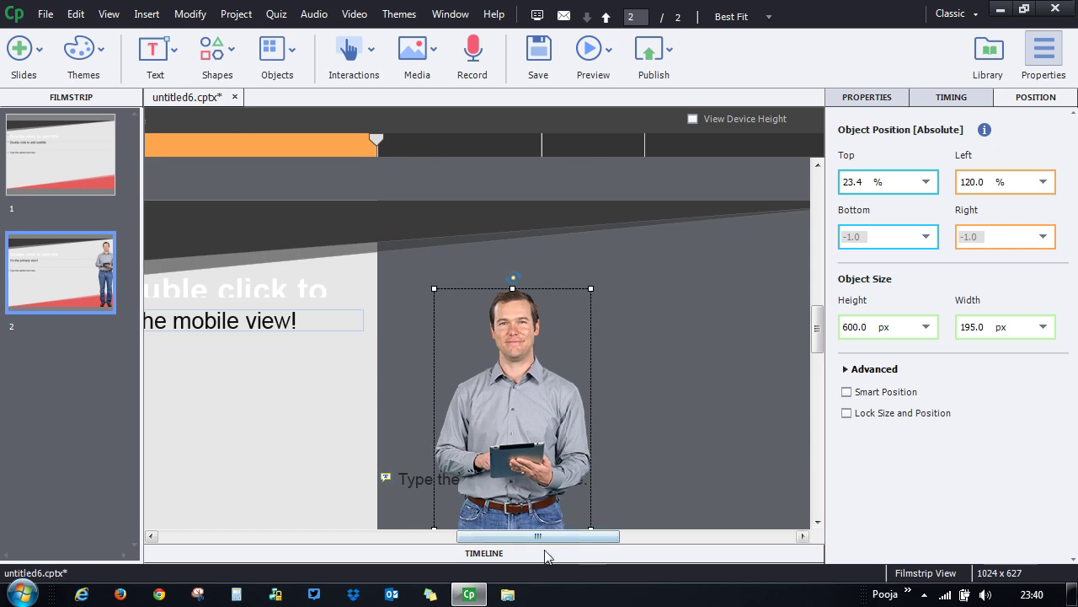
{"action": "left_click_drag", "start_coordinate": [563, 544], "coordinate": [445, 542]}
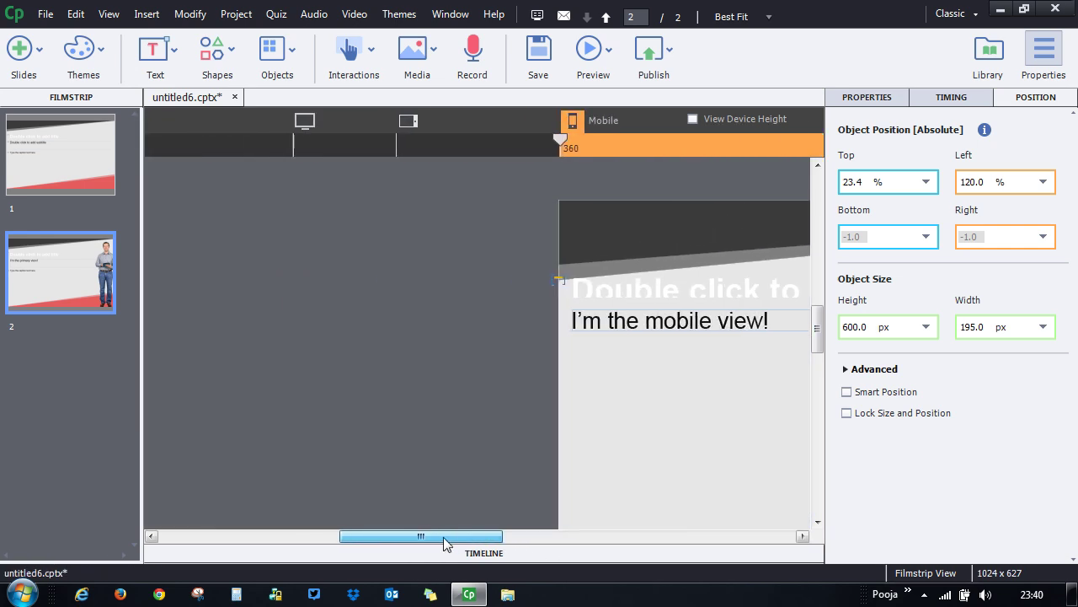
{"action": "left_click", "coordinate": [308, 120]}
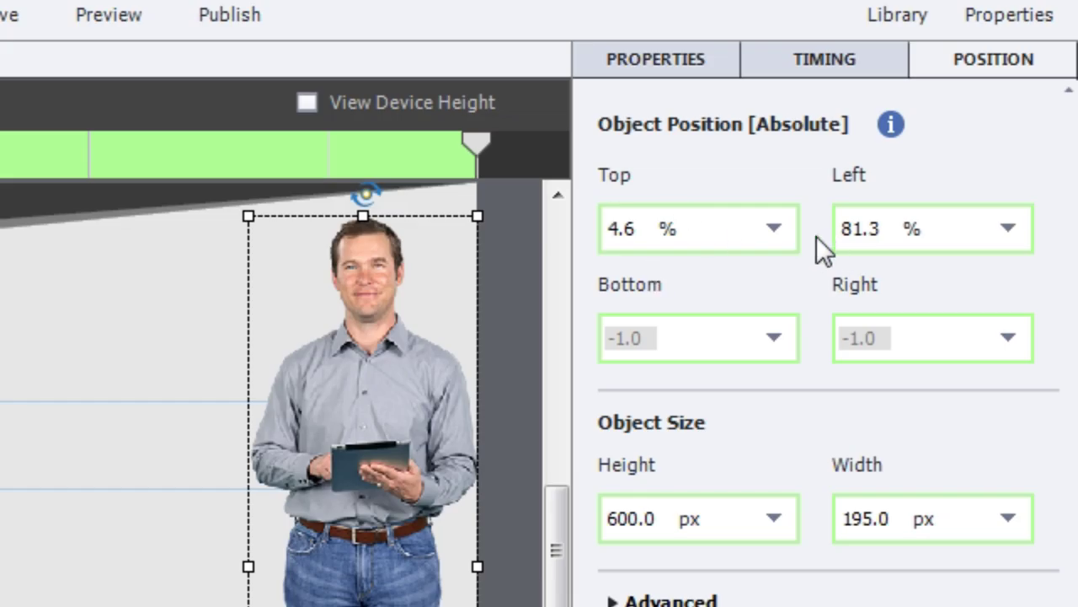
- Review the unit choices available for the character image's Top position, leaving the setting at %
{"action": "left_click", "coordinate": [788, 226]}
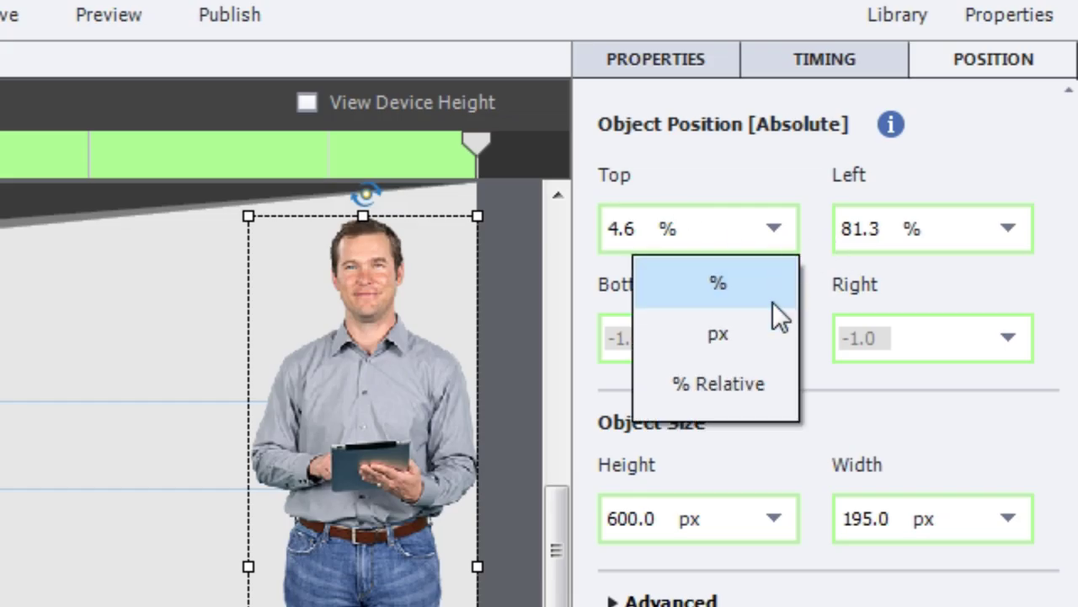
{"action": "left_click", "coordinate": [774, 227]}
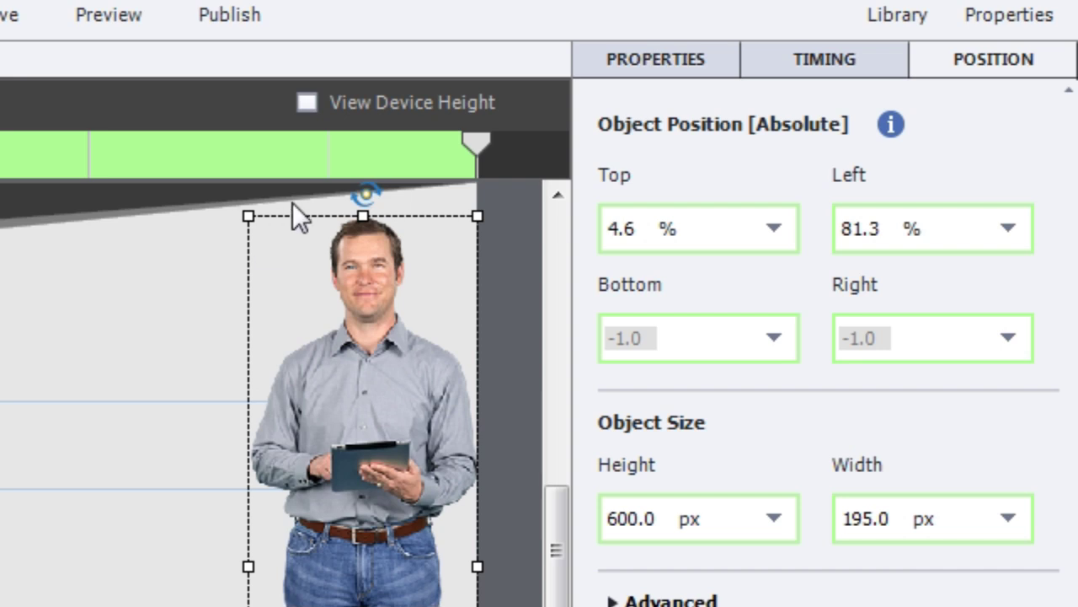
{"action": "left_click", "coordinate": [774, 227]}
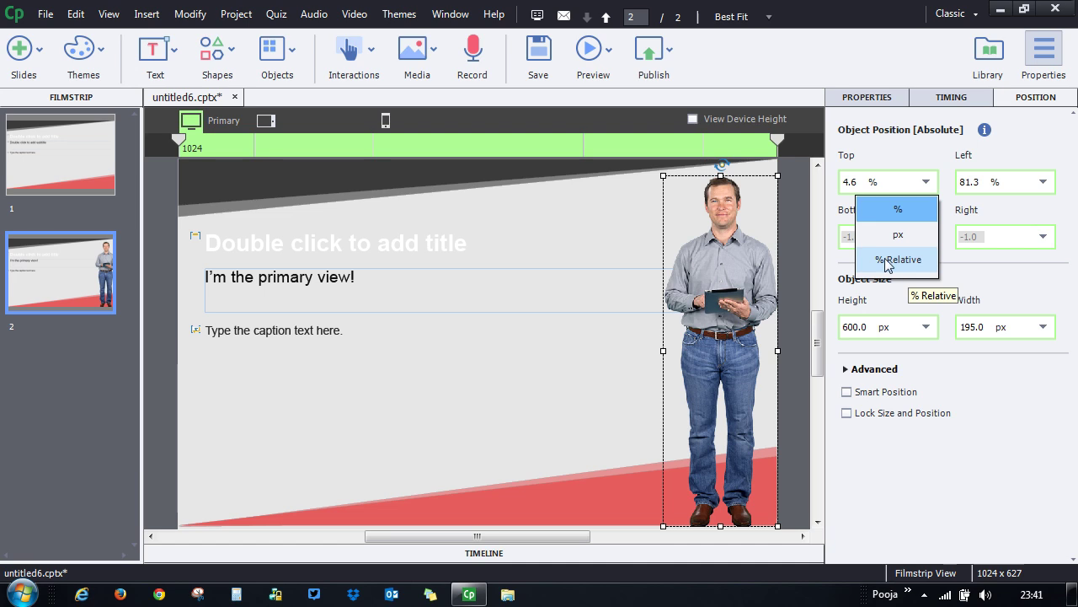
{"action": "left_click", "coordinate": [741, 215]}
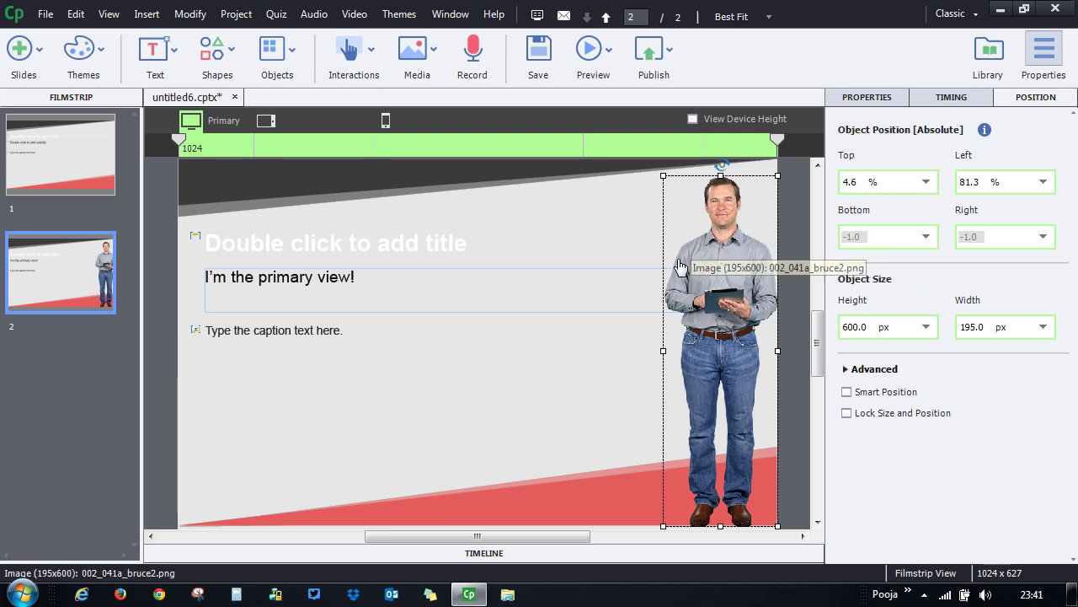
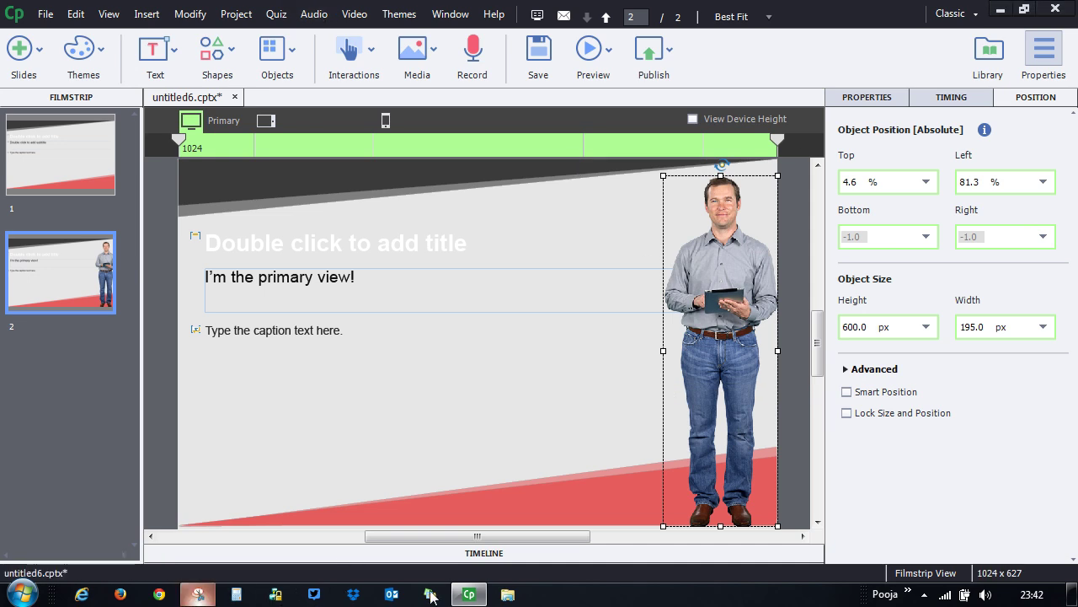
- Capture the object position and size settings with the Snipping Tool and insert Capture.PNG from the Desktop onto the slide
{"action": "left_click", "coordinate": [199, 594]}
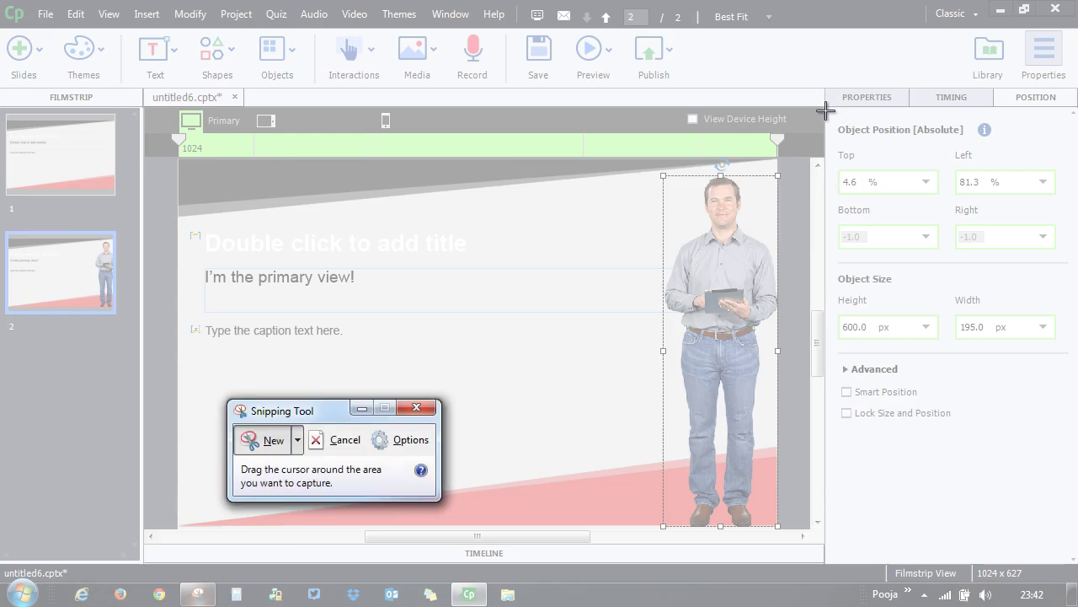
{"action": "left_click_drag", "start_coordinate": [826, 105], "coordinate": [1073, 354]}
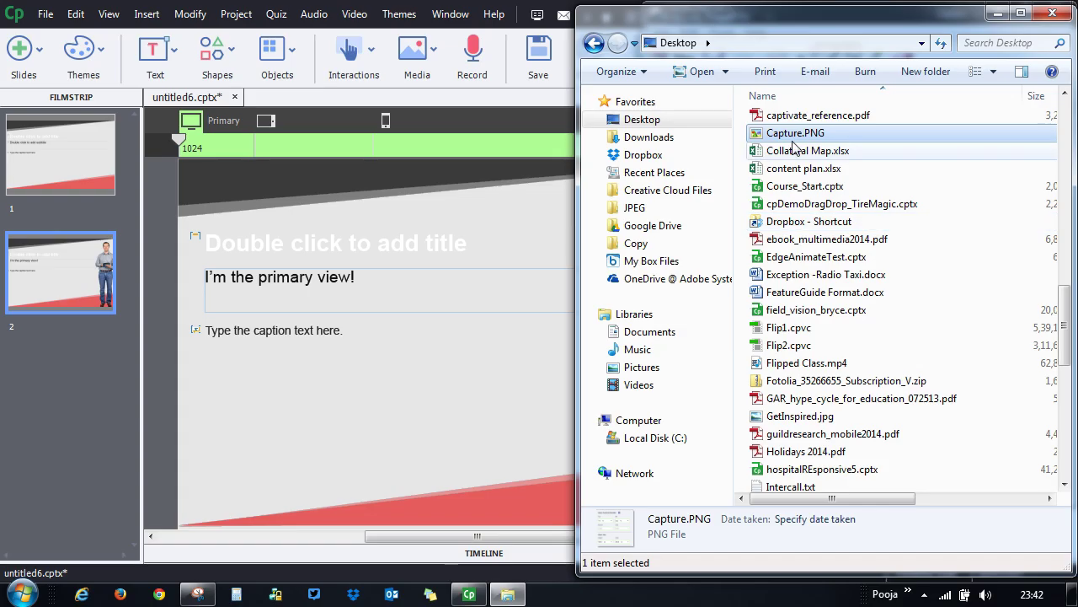
{"action": "left_click_drag", "start_coordinate": [724, 138], "coordinate": [341, 422]}
- Enlarge the Capture.PNG image to about 475 x 471 px and place it beside the character in the slide's middle
{"action": "left_click_drag", "start_coordinate": [495, 466], "coordinate": [515, 283]}
{"action": "left_click_drag", "start_coordinate": [543, 401], "coordinate": [645, 501]}
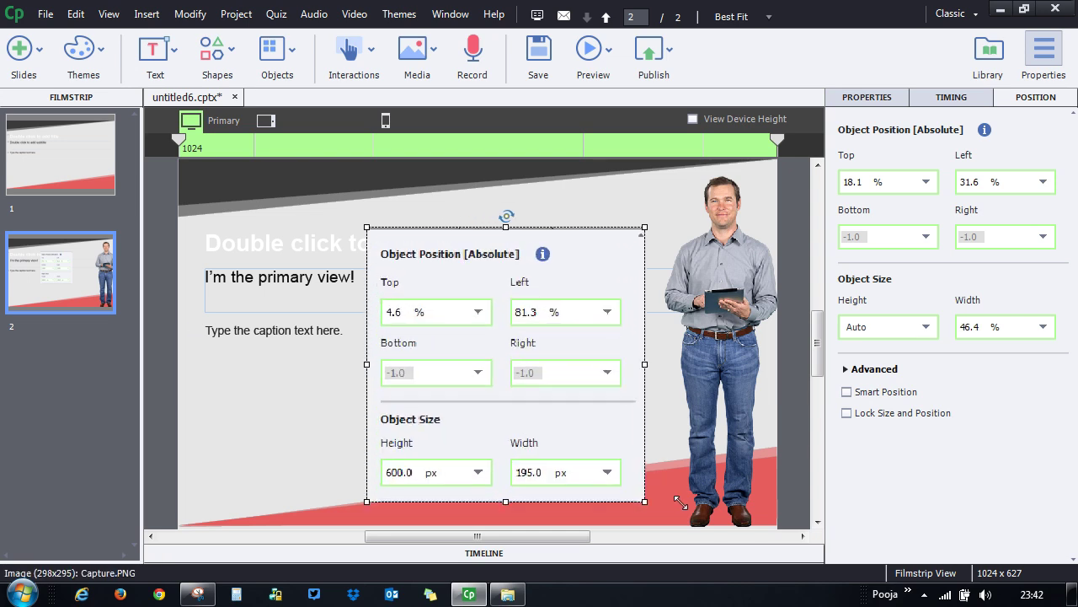
{"action": "left_click_drag", "start_coordinate": [561, 369], "coordinate": [546, 331]}
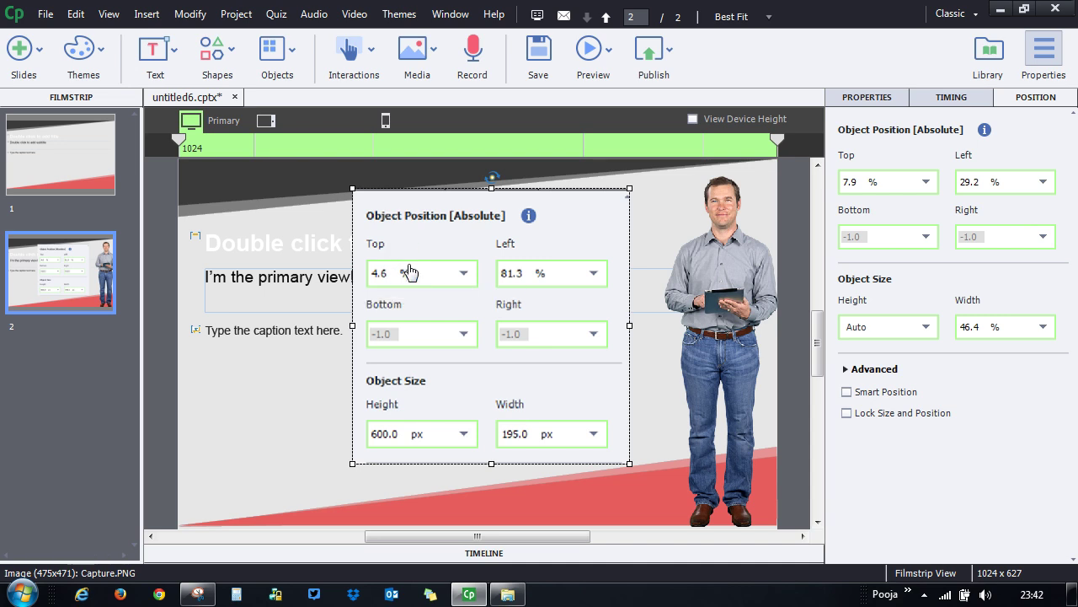
- Insert a highlight box about 218 x 112 px over the Top setting in the screenshot and set its height to Auto
{"action": "left_click", "coordinate": [278, 51]}
{"action": "left_click", "coordinate": [290, 107]}
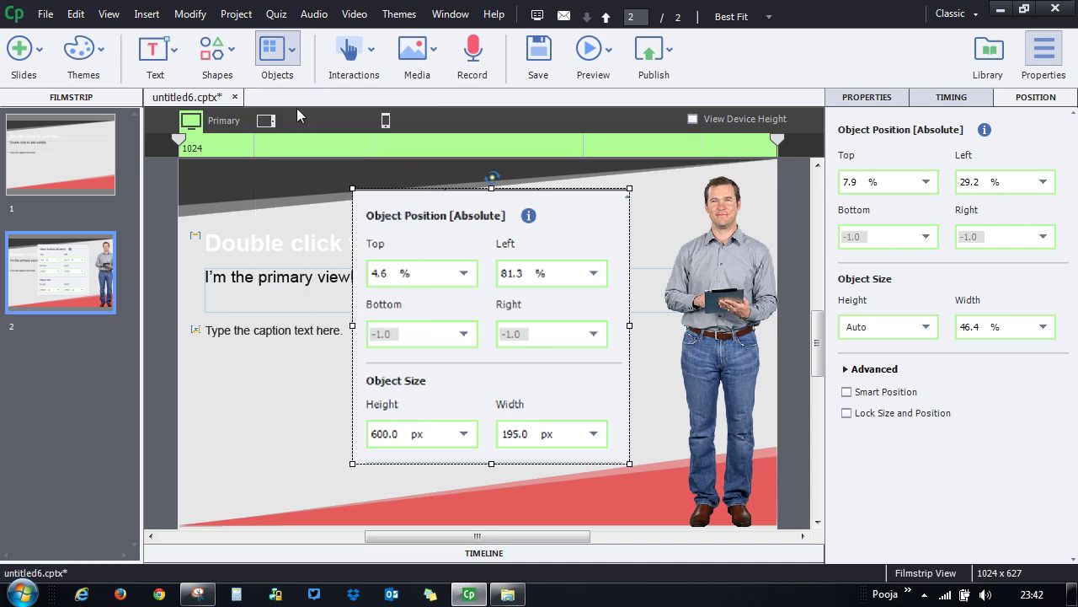
{"action": "left_click_drag", "start_coordinate": [455, 344], "coordinate": [487, 265]}
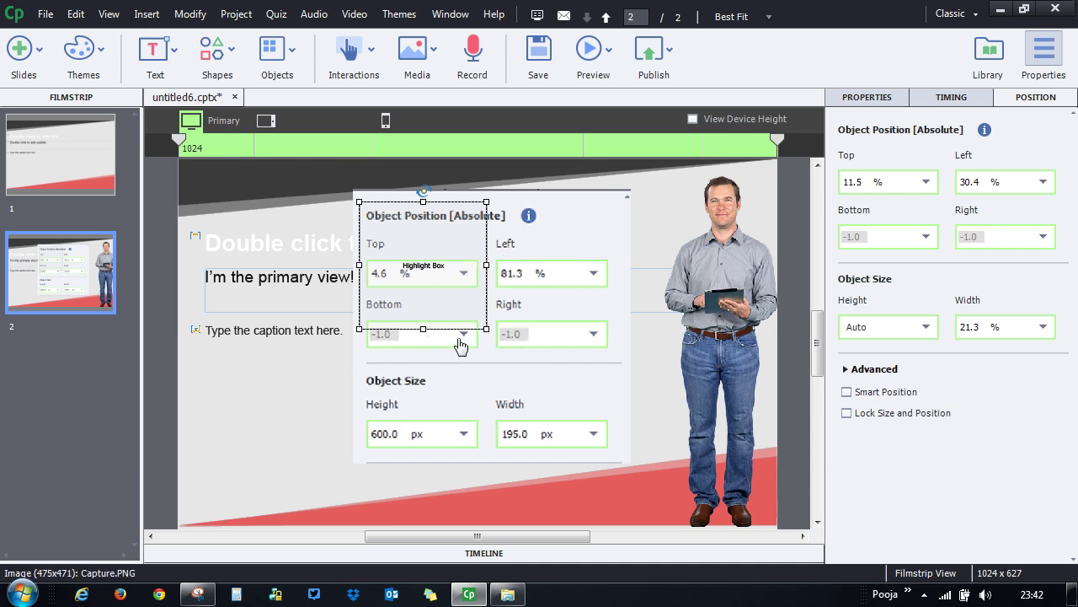
{"action": "left_click_drag", "start_coordinate": [427, 312], "coordinate": [432, 276]}
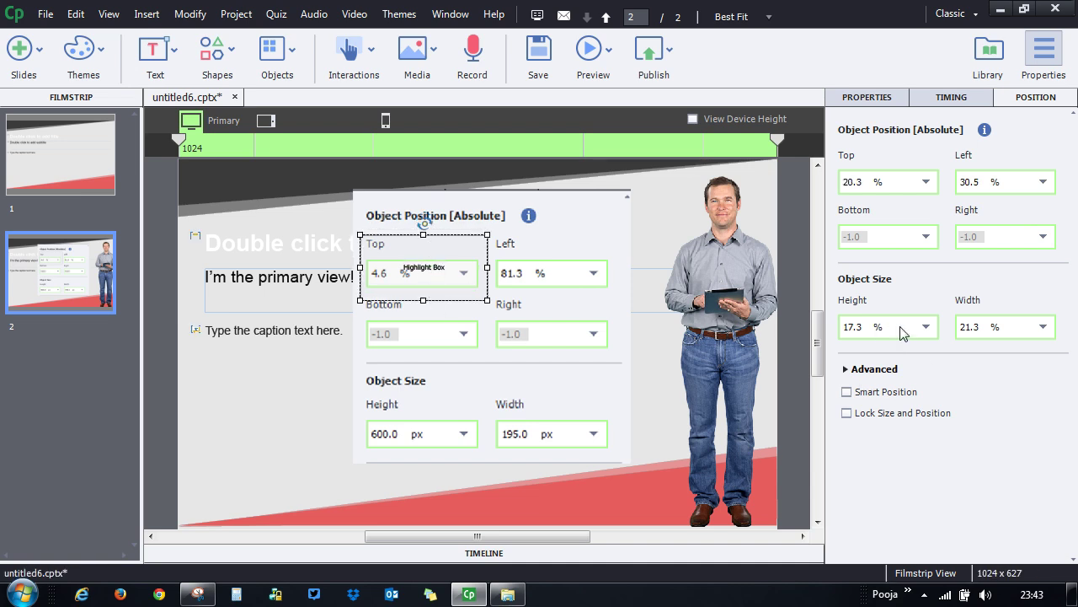
{"action": "left_click", "coordinate": [933, 327]}
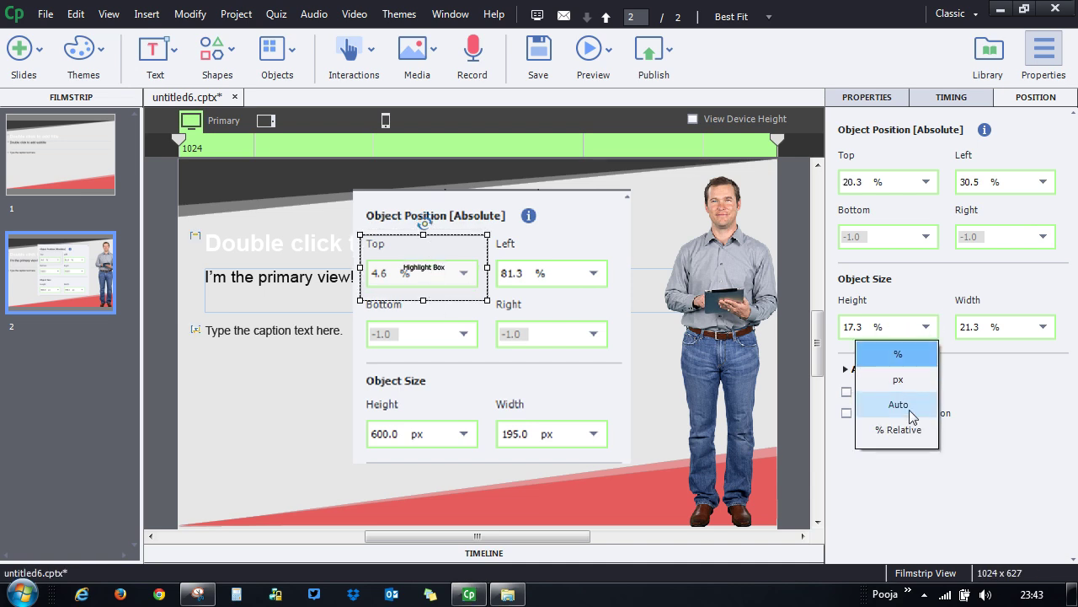
{"action": "key", "text": "Escape"}
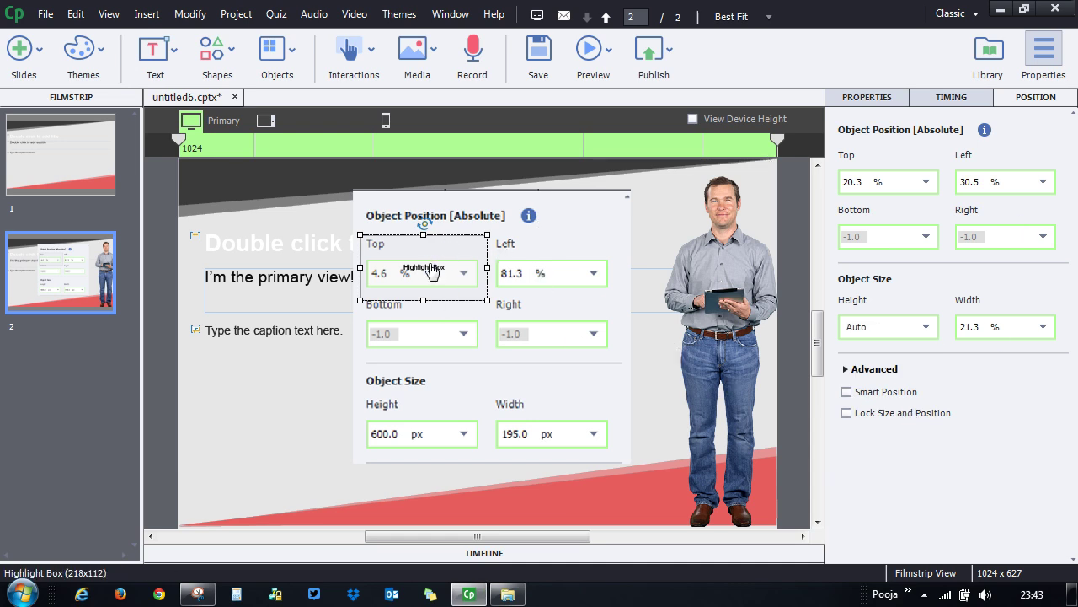
- Set the highlight box's fill opacity to 50% and its fill colour to the theme's red
{"action": "left_click", "coordinate": [864, 97]}
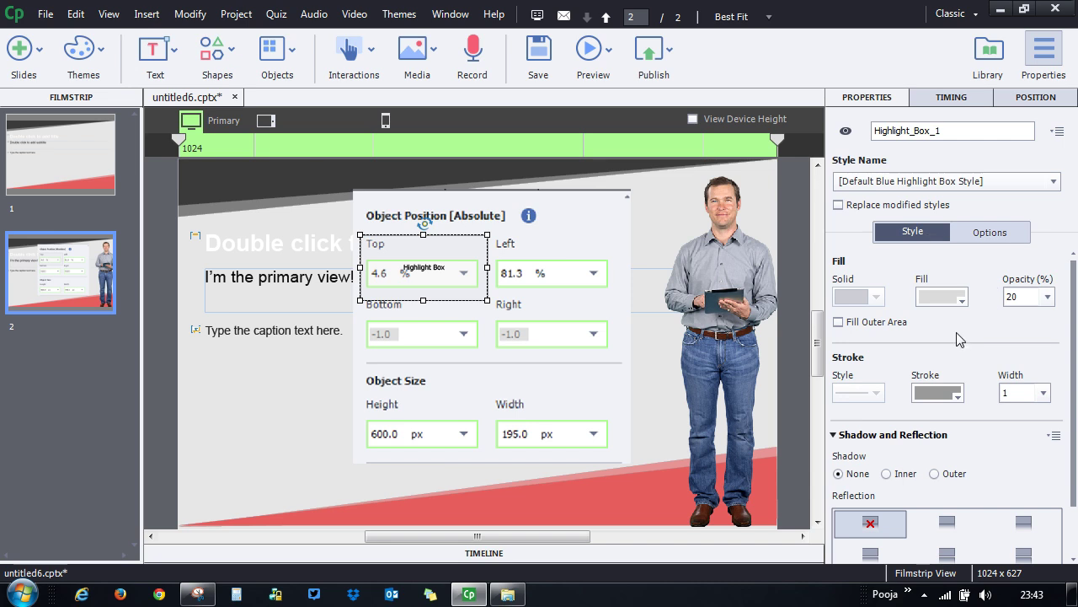
{"action": "left_click", "coordinate": [1021, 299]}
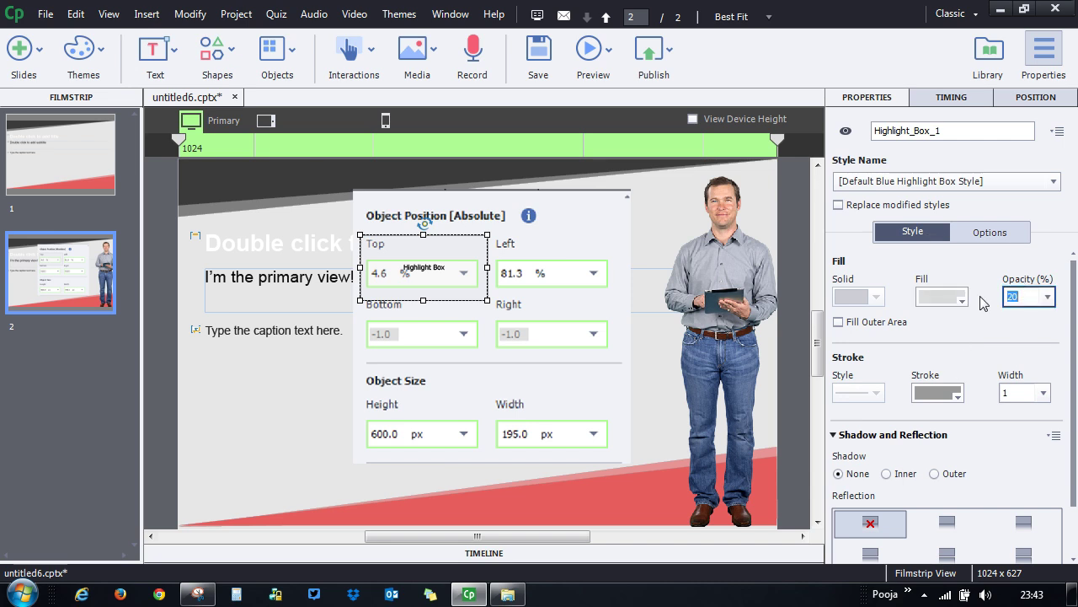
{"action": "type", "text": "50"}
{"action": "key", "text": "Return"}
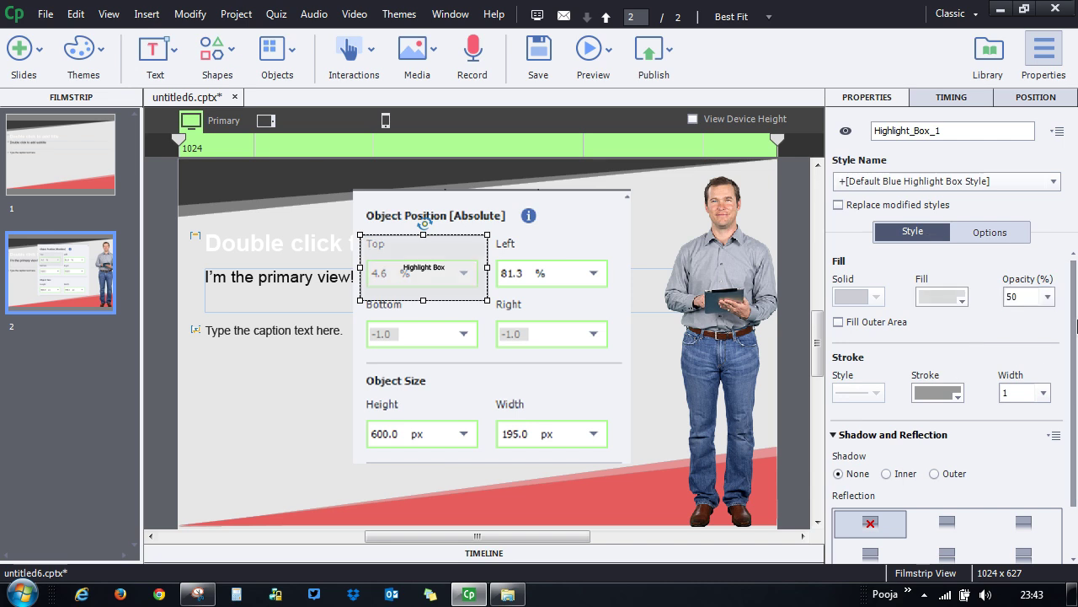
{"action": "left_click", "coordinate": [961, 300]}
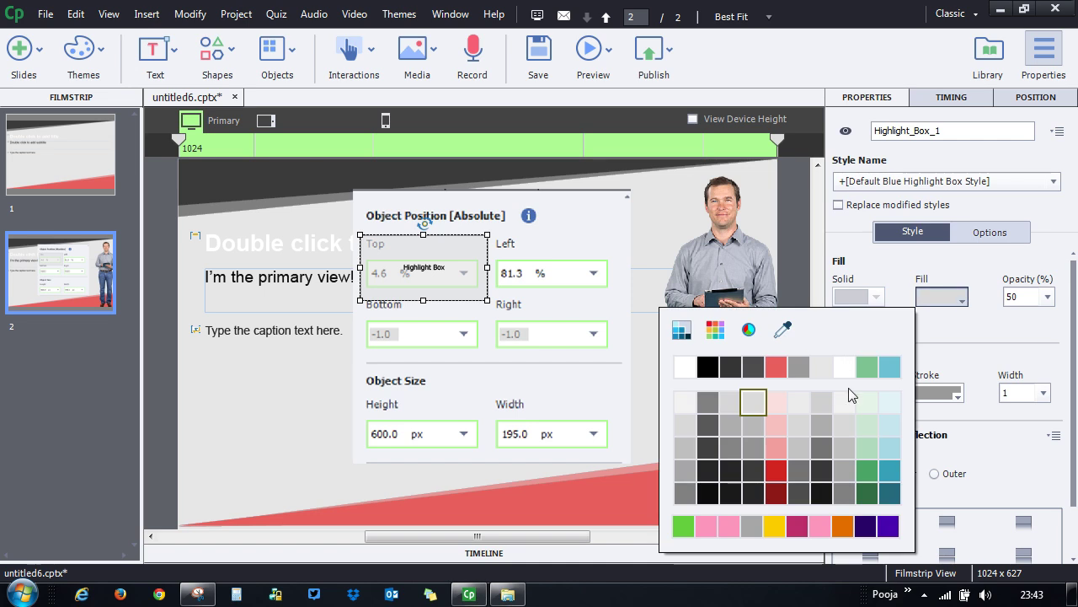
{"action": "left_click", "coordinate": [776, 366]}
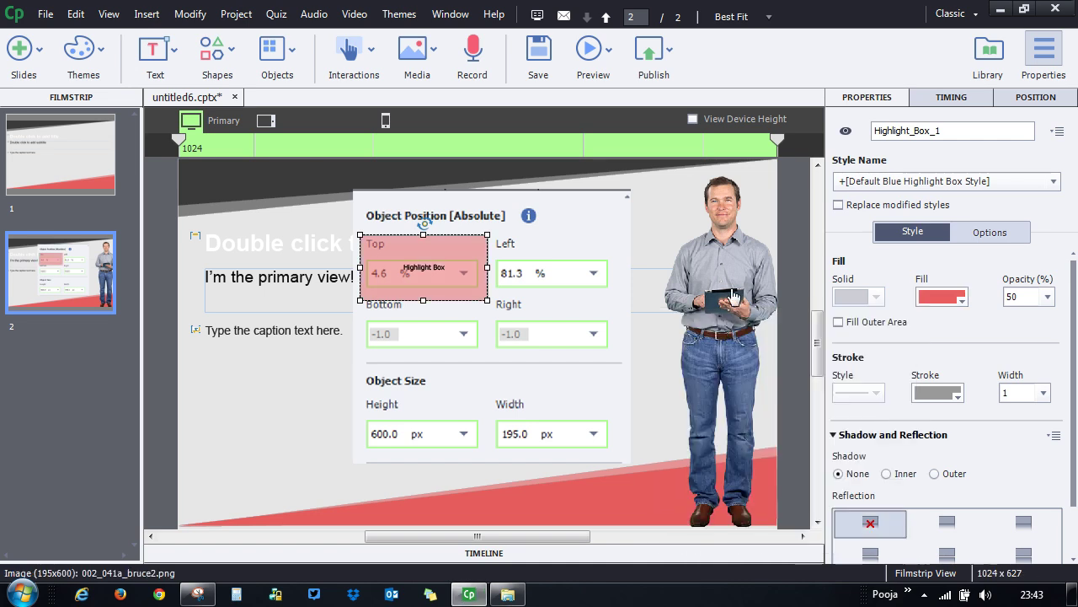
- Check how the highlight box lines up with the Capture.PNG screenshot in the Tablet and Mobile views
{"action": "left_click", "coordinate": [645, 268]}
{"action": "left_click", "coordinate": [399, 354]}
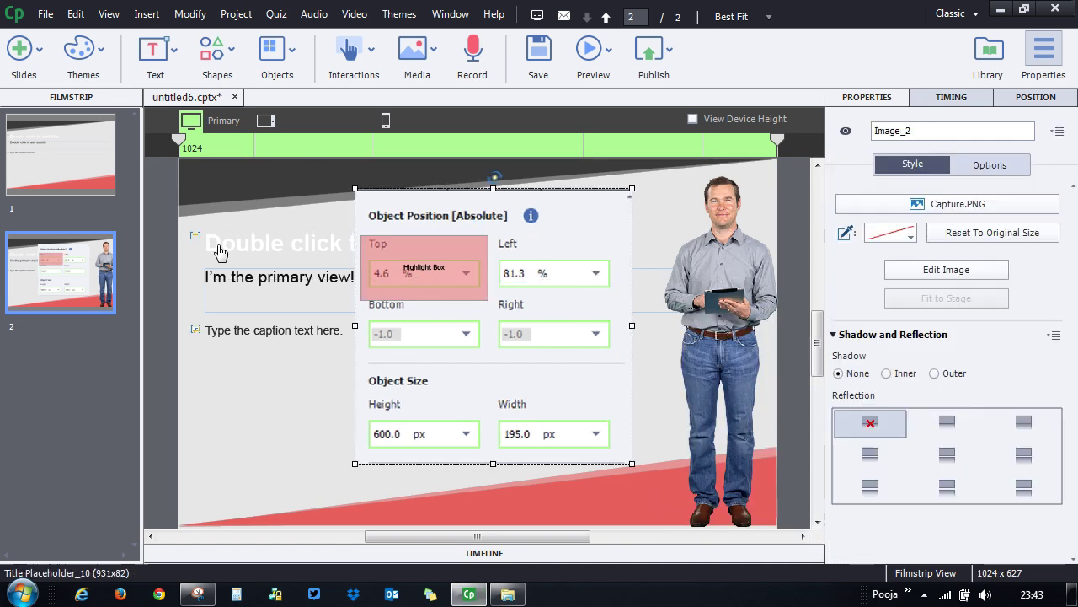
{"action": "left_click", "coordinate": [257, 377]}
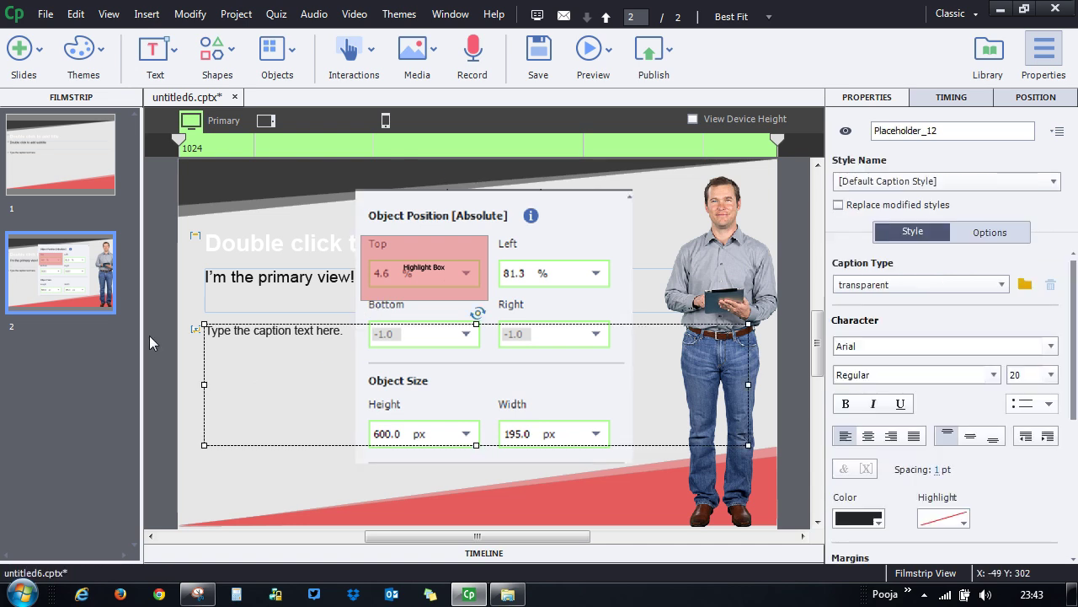
{"action": "left_click", "coordinate": [267, 121]}
{"action": "left_click", "coordinate": [266, 122]}
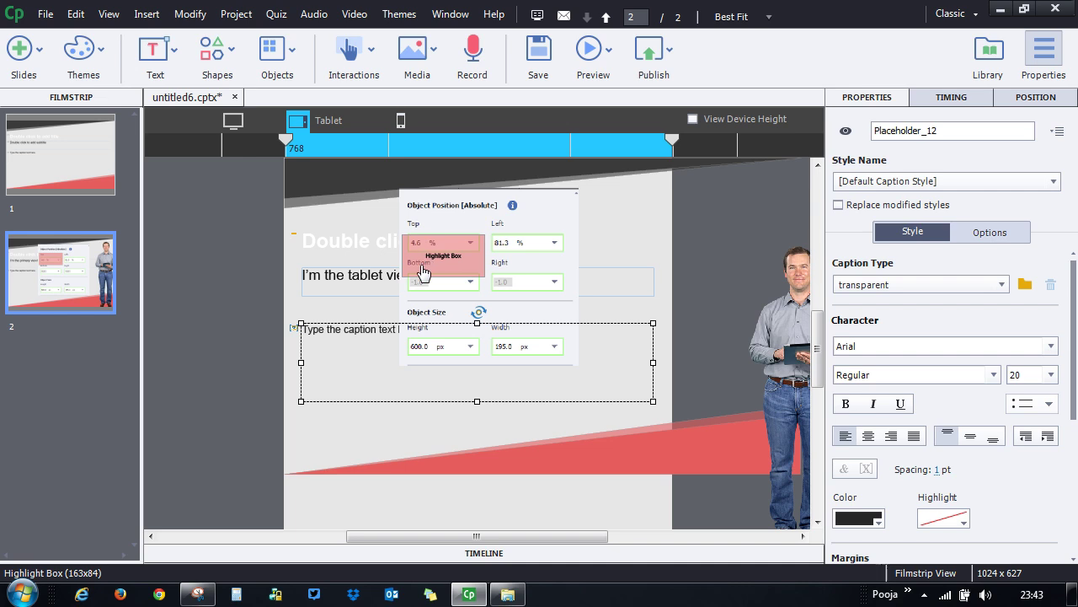
{"action": "left_click", "coordinate": [401, 121]}
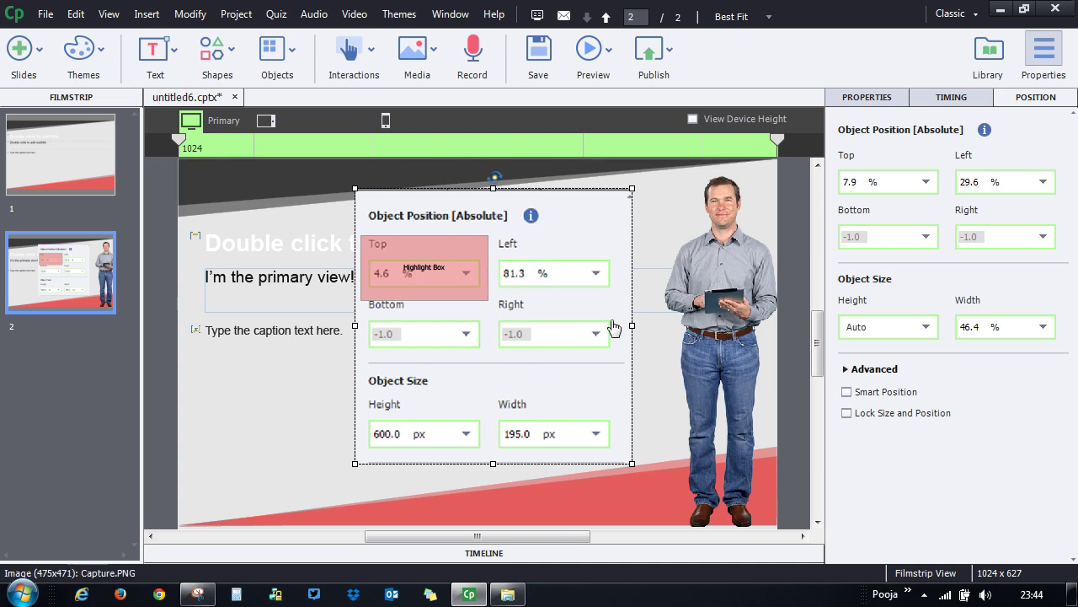
- Change the Top position unit to % Relative for both the Capture.PNG image and the highlight box in the Primary view
{"action": "left_click", "coordinate": [926, 182]}
{"action": "left_click", "coordinate": [915, 260]}
{"action": "left_click", "coordinate": [435, 266]}
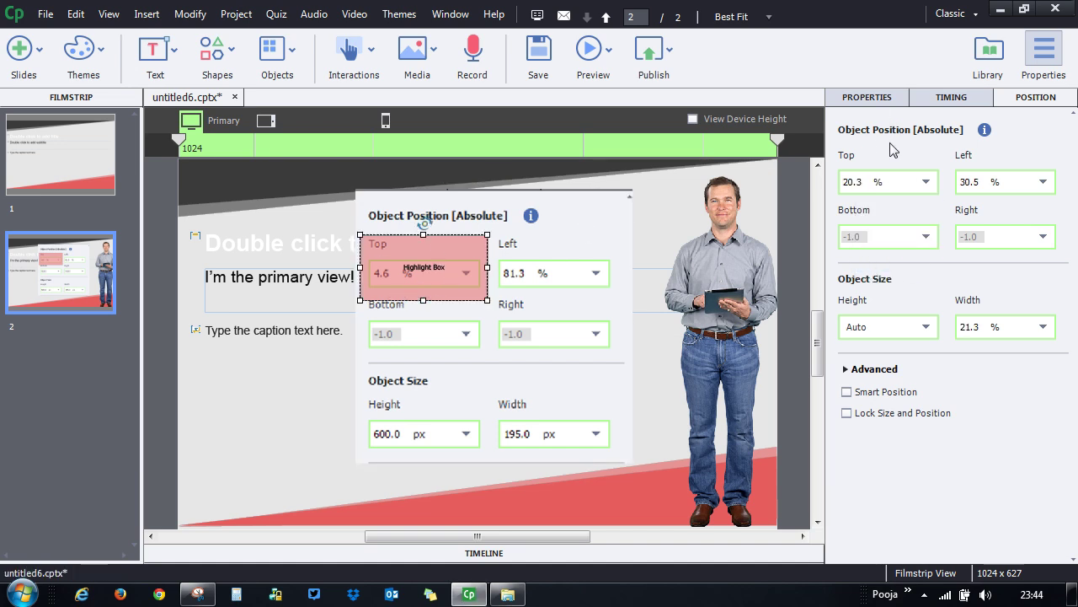
{"action": "left_click", "coordinate": [926, 183]}
{"action": "left_click", "coordinate": [899, 257]}
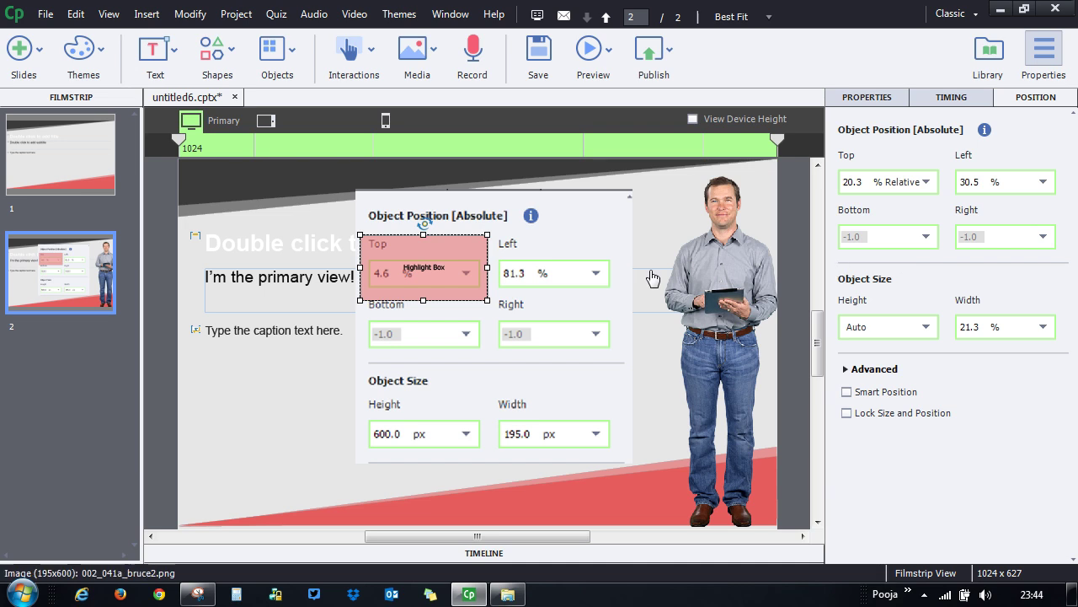
- Compare the alignment of the relatively positioned highlight box and screenshot in the Tablet and Mobile views
{"action": "left_click", "coordinate": [268, 121]}
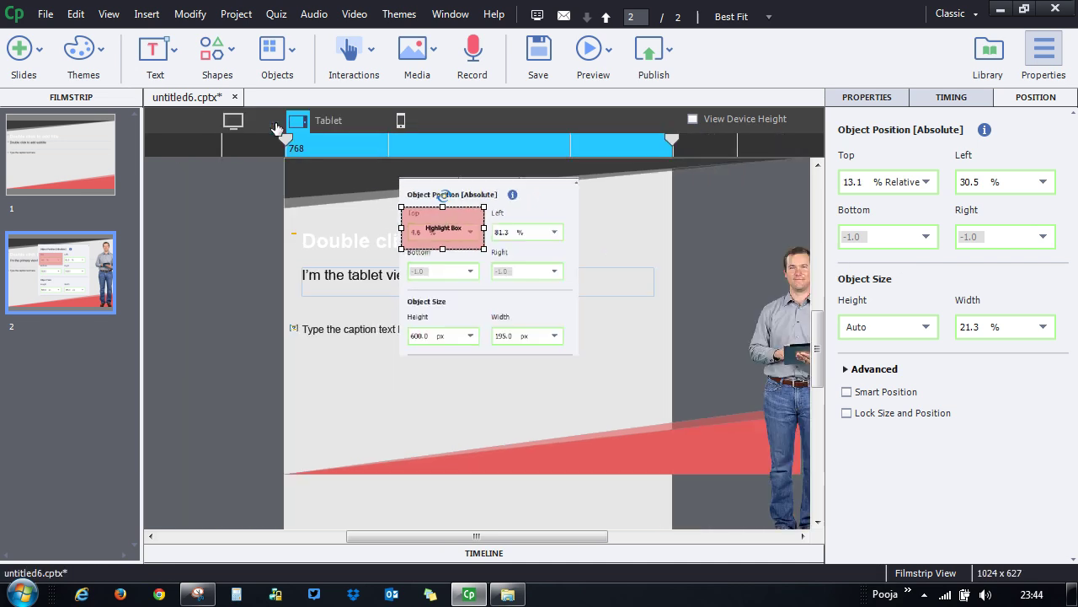
{"action": "left_click", "coordinate": [401, 143]}
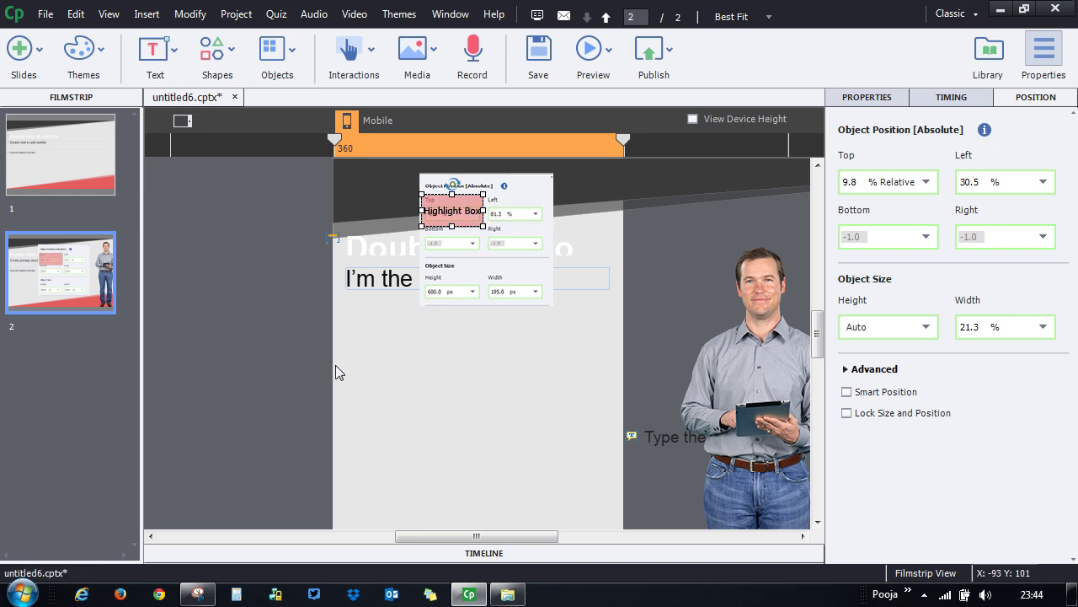
{"action": "left_click_drag", "start_coordinate": [485, 542], "coordinate": [444, 542]}
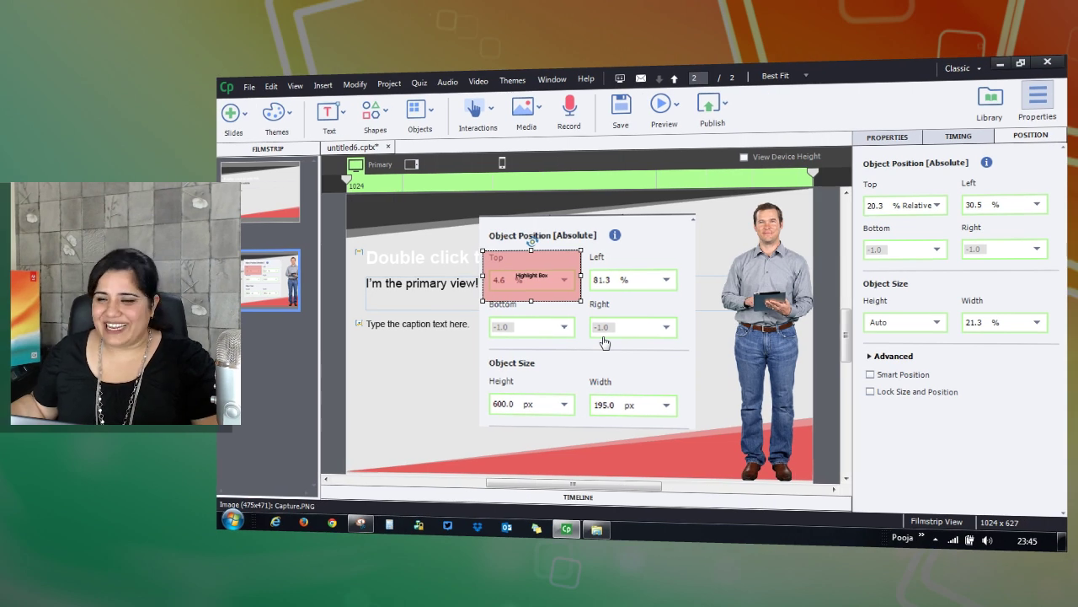
- Enable Smart Position for the highlight box and inspect the position guides of the highlight box and Capture.PNG image
{"action": "left_click", "coordinate": [871, 375]}
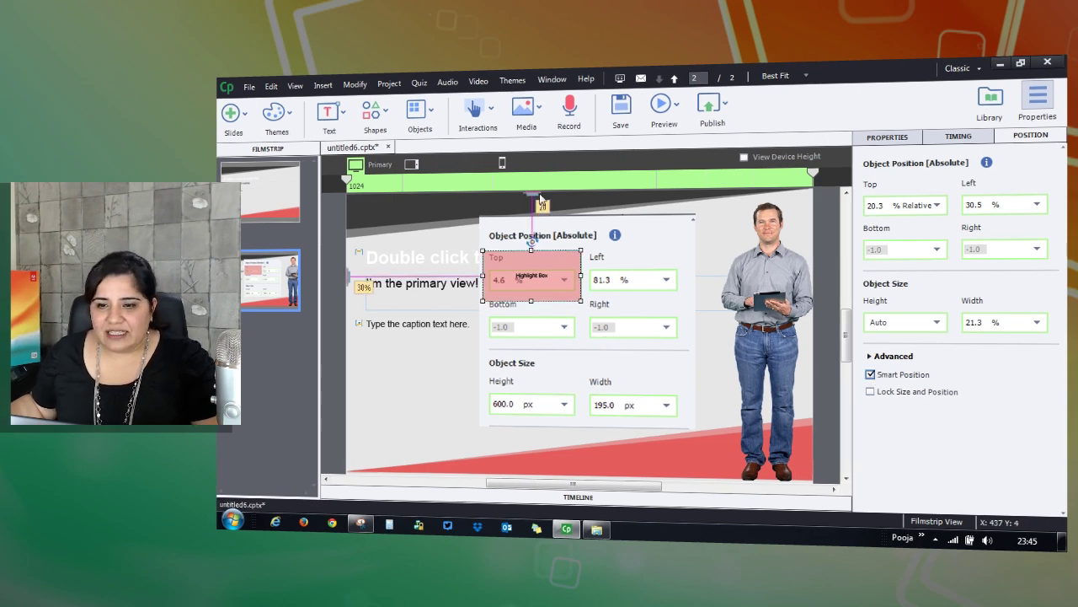
{"action": "left_click_drag", "start_coordinate": [537, 237], "coordinate": [592, 194]}
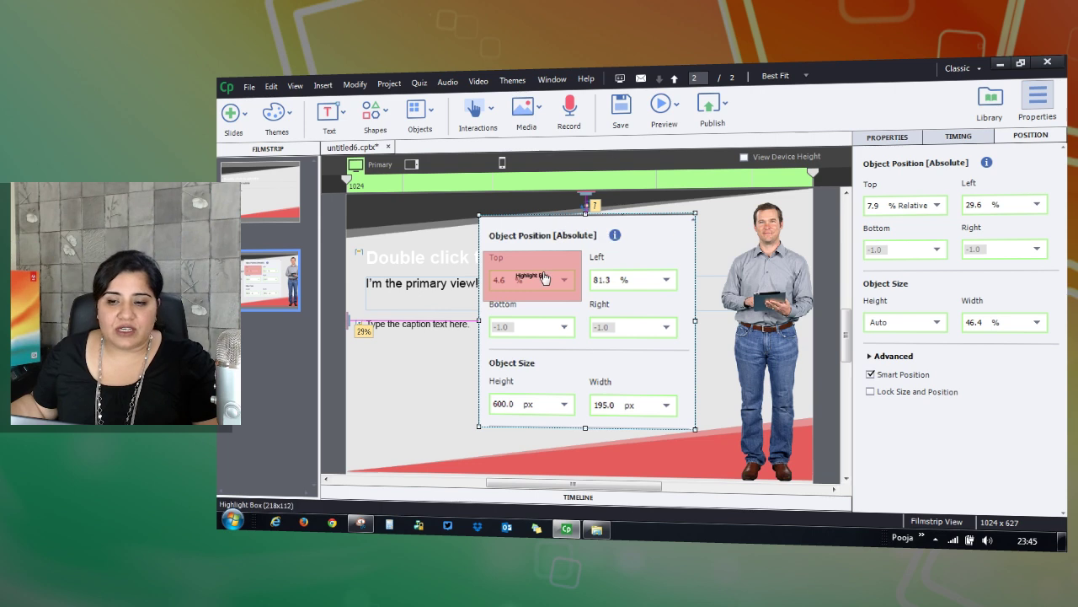
{"action": "left_click", "coordinate": [767, 287]}
{"action": "left_click", "coordinate": [581, 451]}
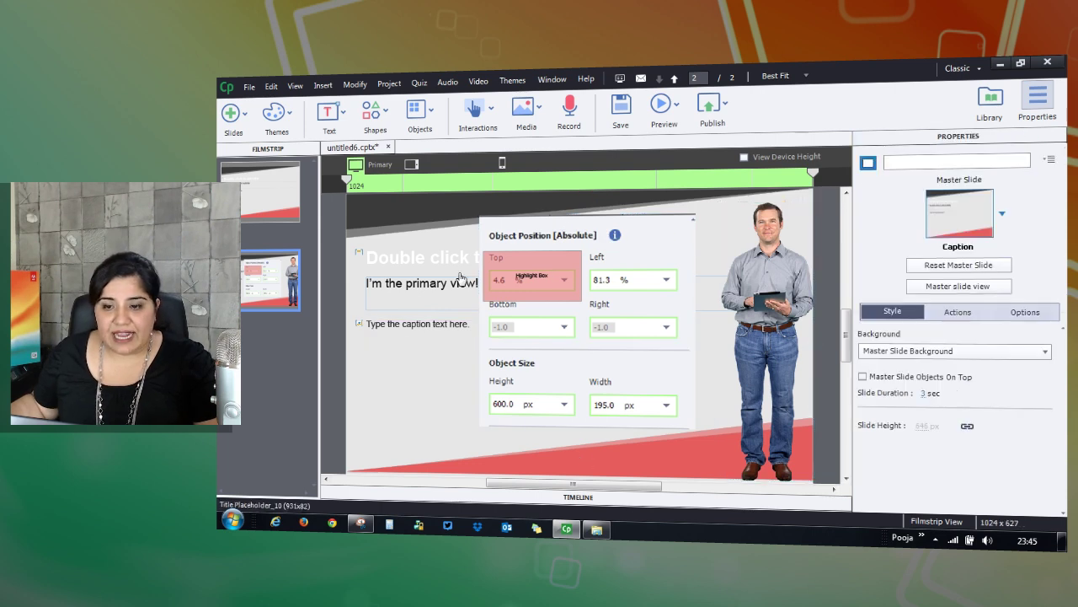
{"action": "left_click", "coordinate": [434, 290]}
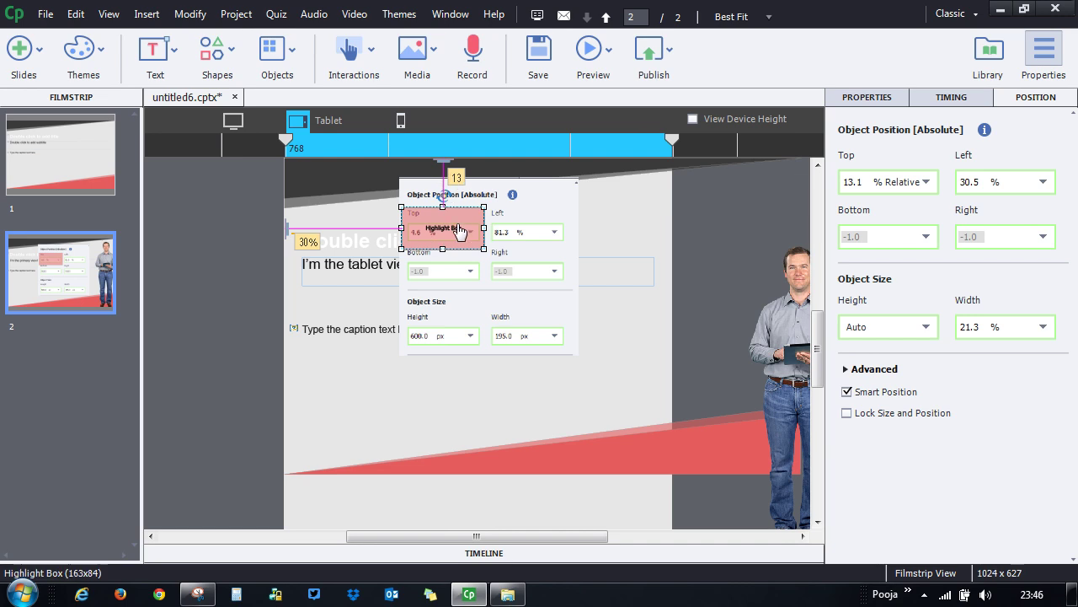
- Review the highlight box's smart position guides across the Tablet and Mobile views
{"action": "left_click", "coordinate": [400, 119]}
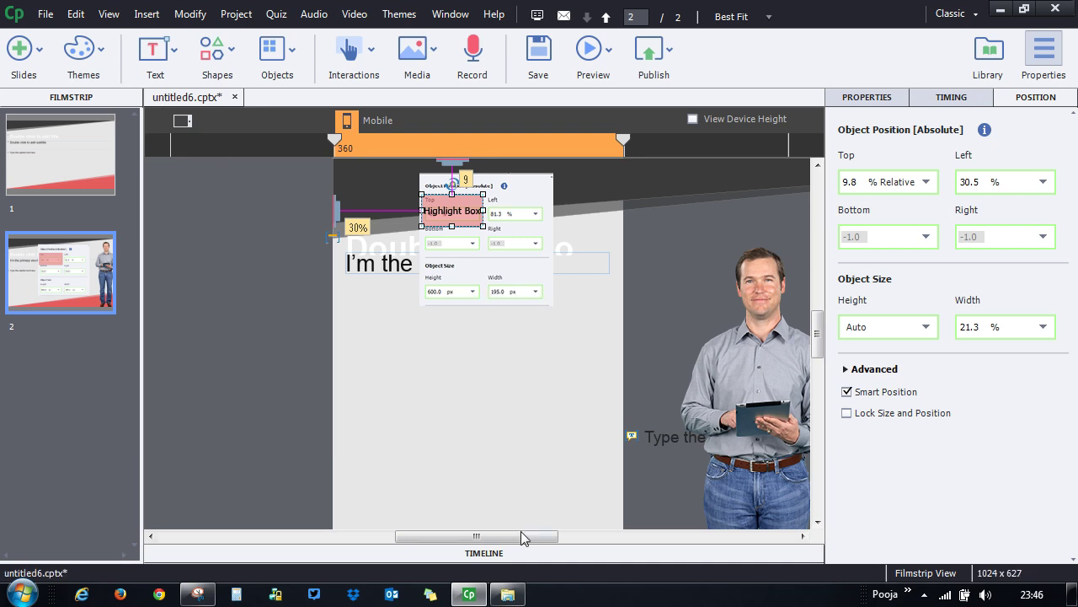
{"action": "left_click_drag", "start_coordinate": [522, 536], "coordinate": [470, 537]}
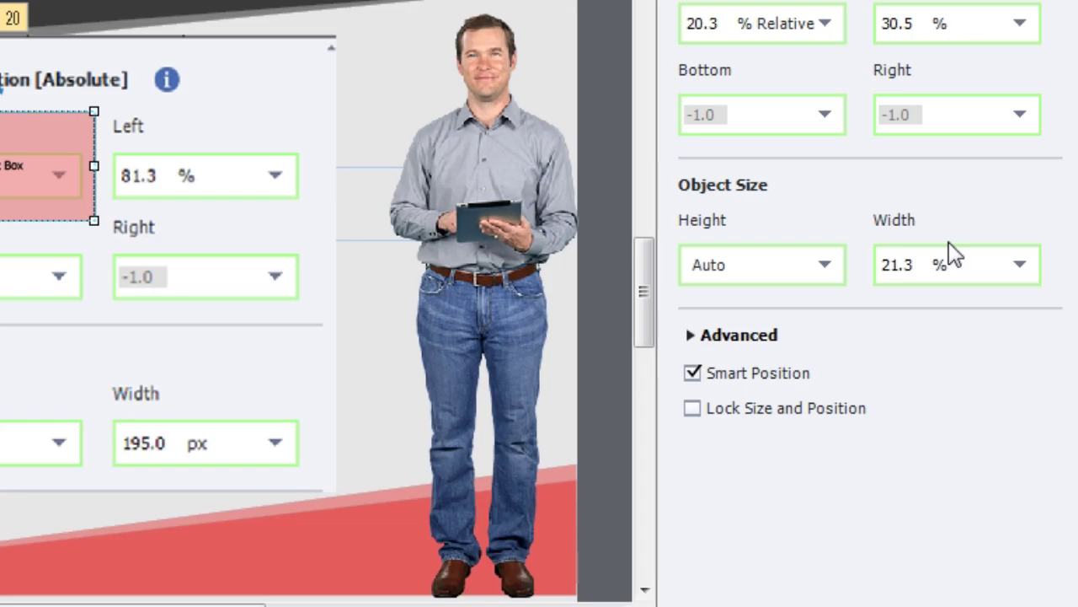
{"action": "left_click", "coordinate": [736, 340]}
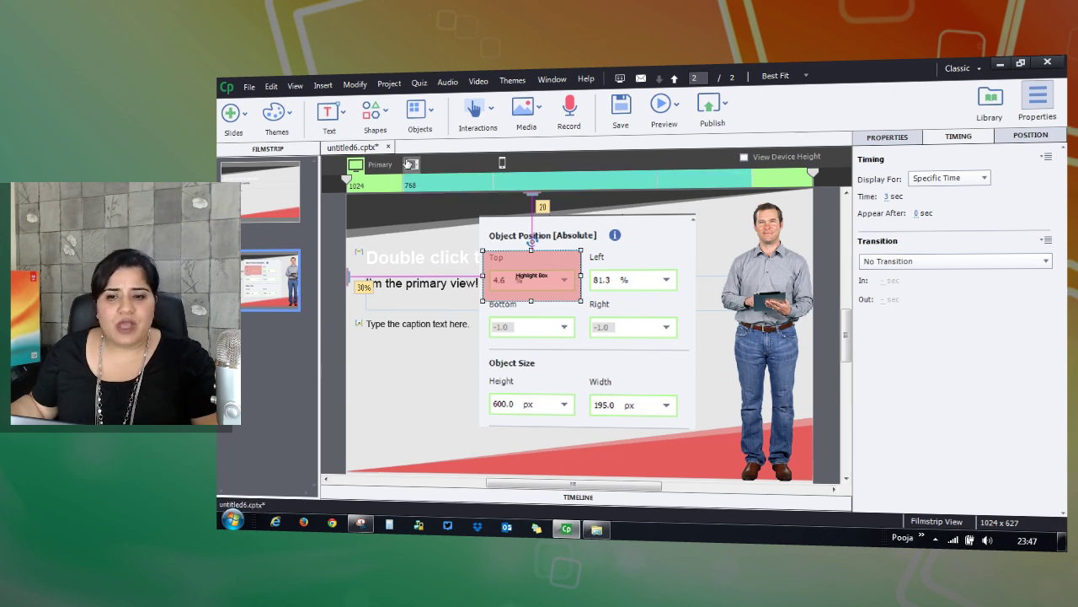
{"action": "left_click", "coordinate": [413, 165]}
{"action": "left_click", "coordinate": [516, 167]}
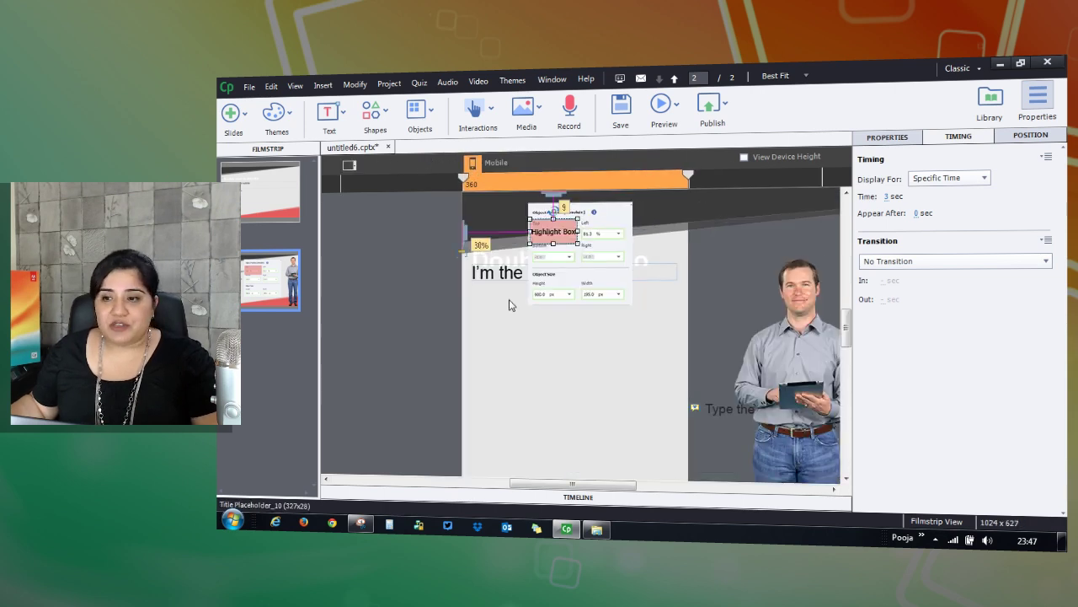
- Preview the whole project in the browser and view it at the 1024, 768 and 360 widths
{"action": "left_click", "coordinate": [661, 103]}
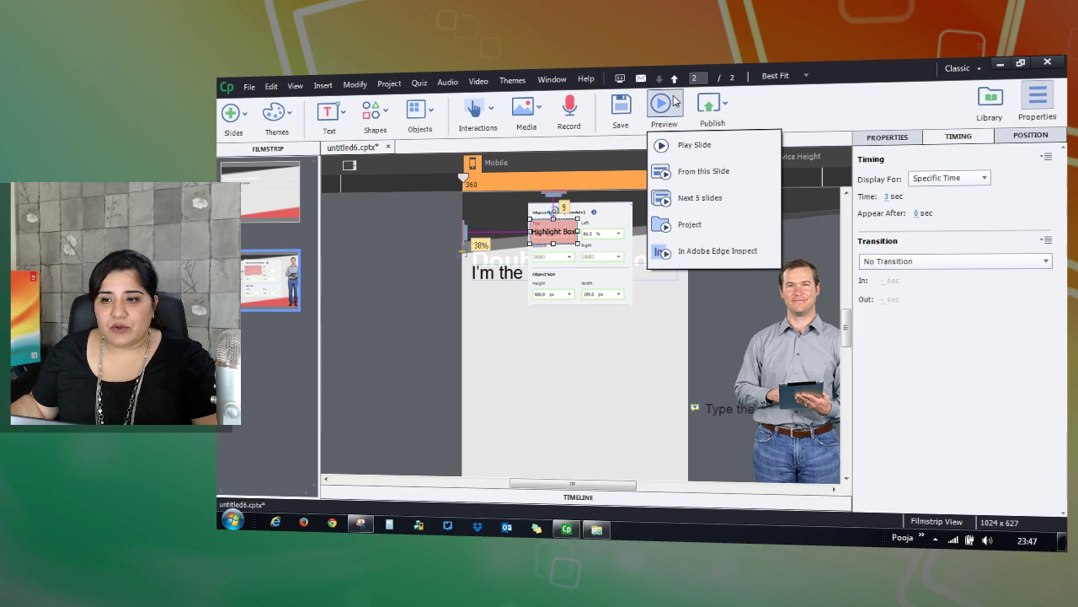
{"action": "left_click", "coordinate": [716, 235]}
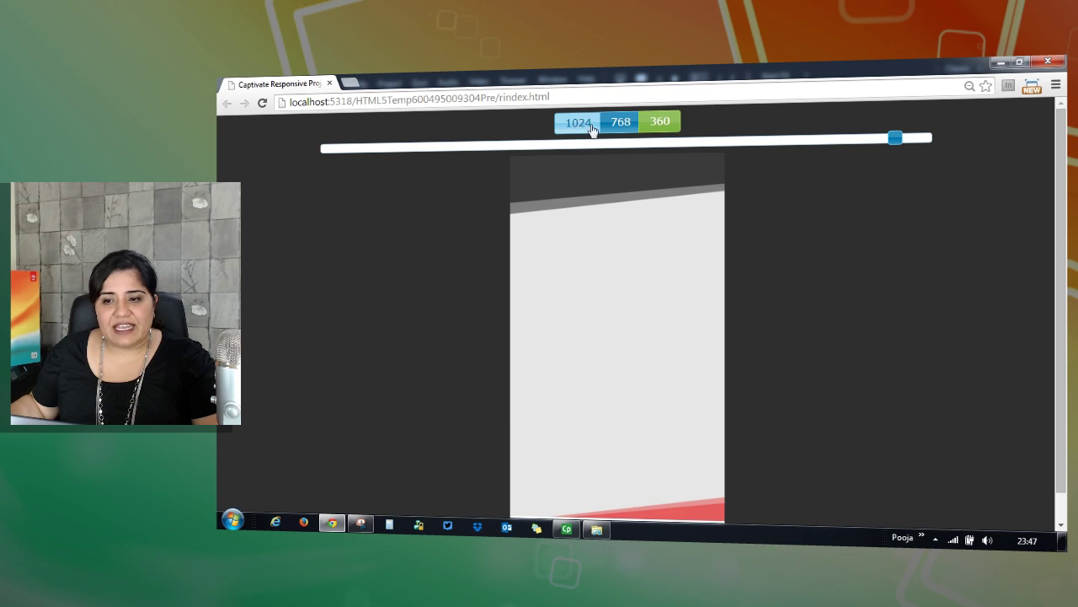
{"action": "left_click", "coordinate": [580, 124]}
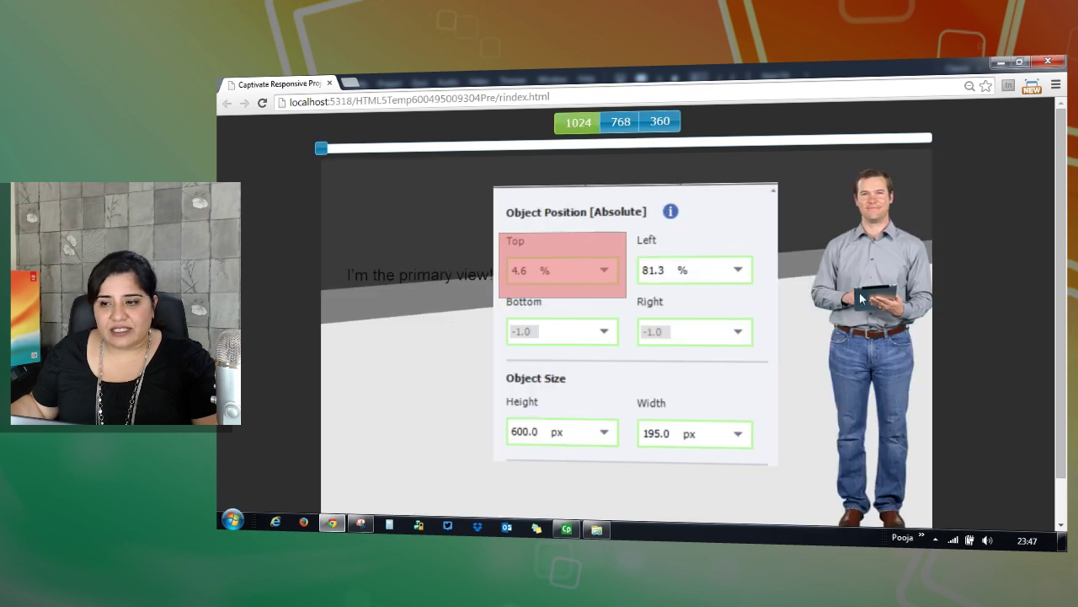
{"action": "left_click", "coordinate": [620, 124]}
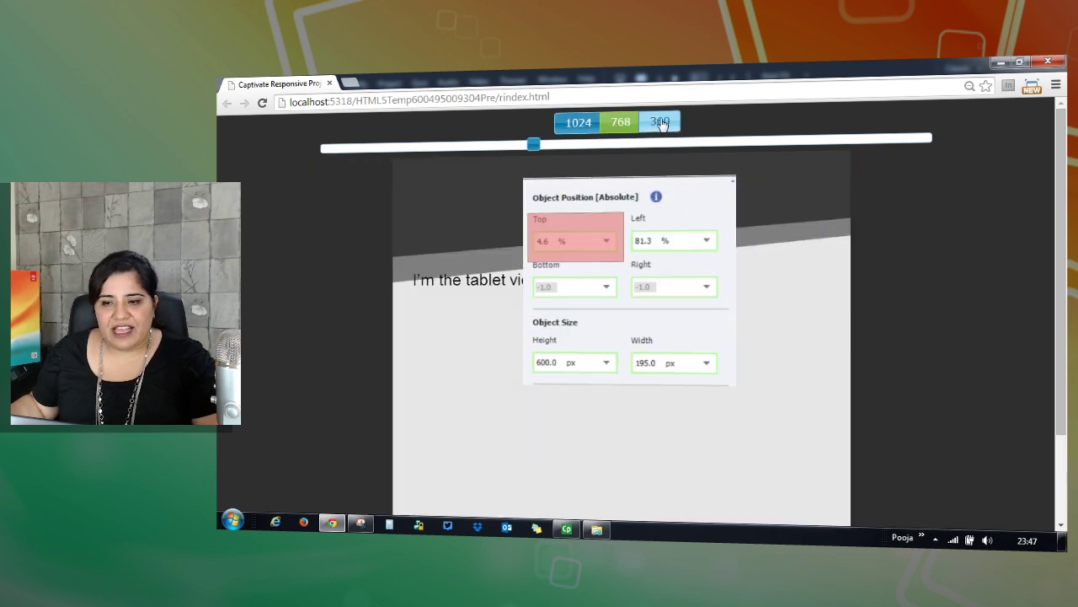
{"action": "left_click", "coordinate": [661, 123]}
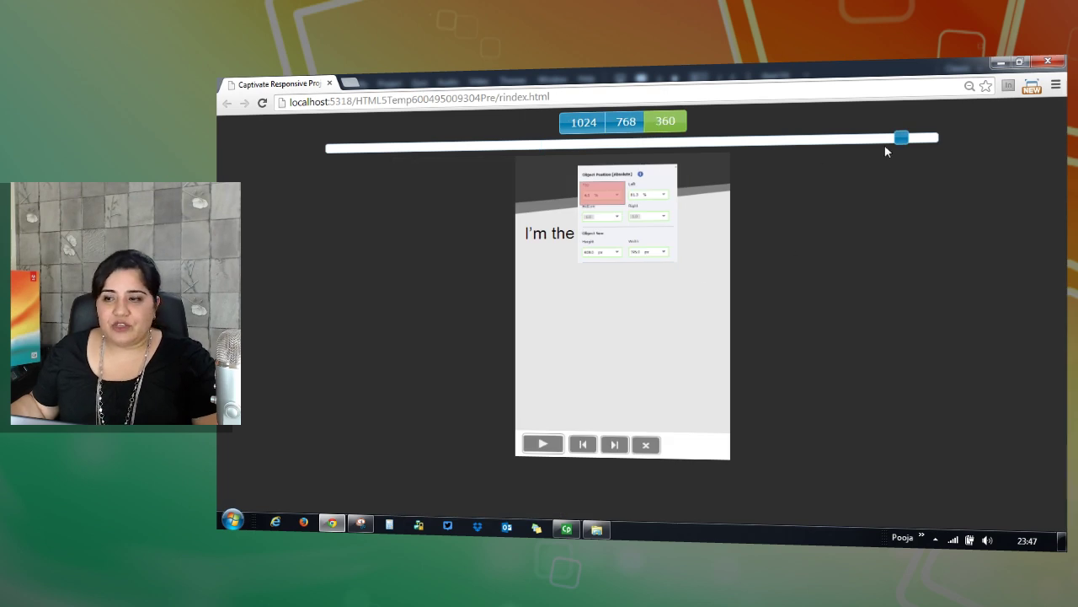
- Vary the preview width continuously between the mobile and primary sizes to examine how the slide content adapts
{"action": "left_click_drag", "start_coordinate": [900, 138], "coordinate": [335, 153]}
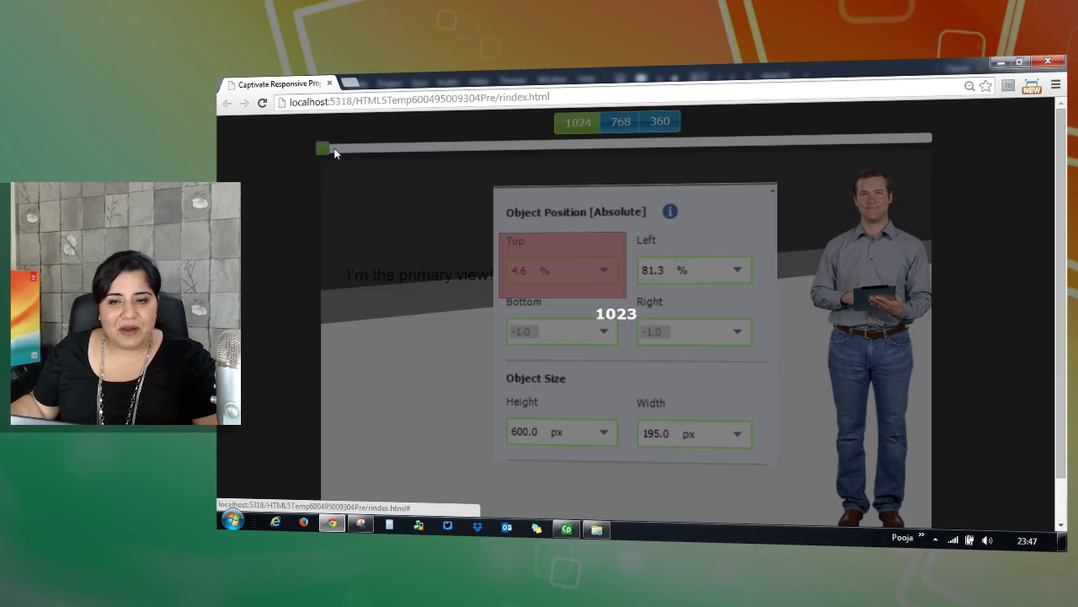
{"action": "left_click_drag", "start_coordinate": [391, 153], "coordinate": [537, 151]}
{"action": "left_click_drag", "start_coordinate": [608, 148], "coordinate": [217, 154]}
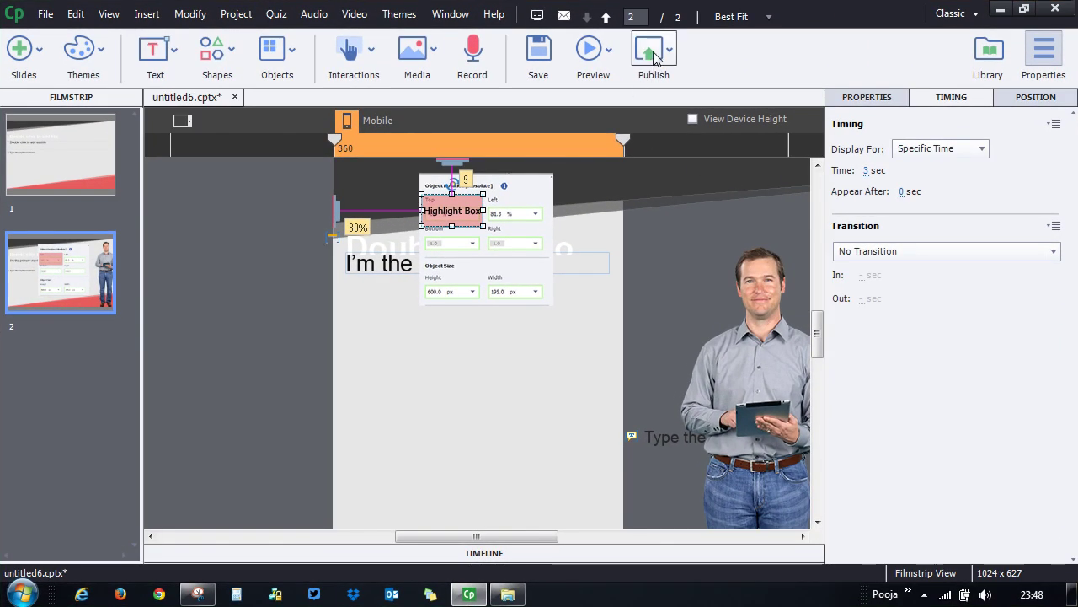
- Start publishing the project for devices and enable Geolocation in the mobile settings alongside Gesture Configuration
{"action": "left_click", "coordinate": [652, 54]}
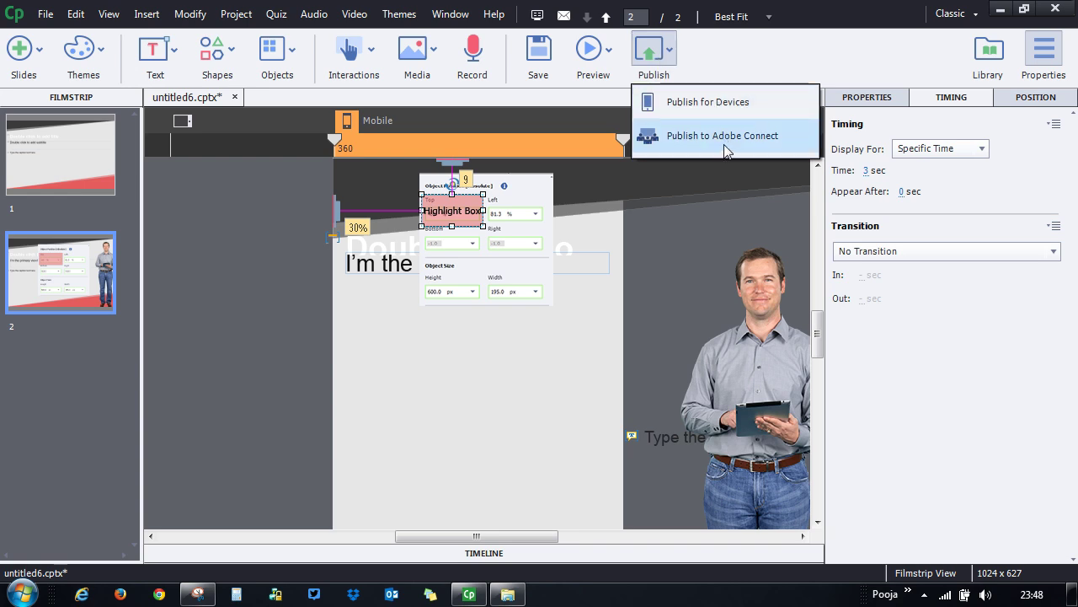
{"action": "left_click", "coordinate": [737, 101]}
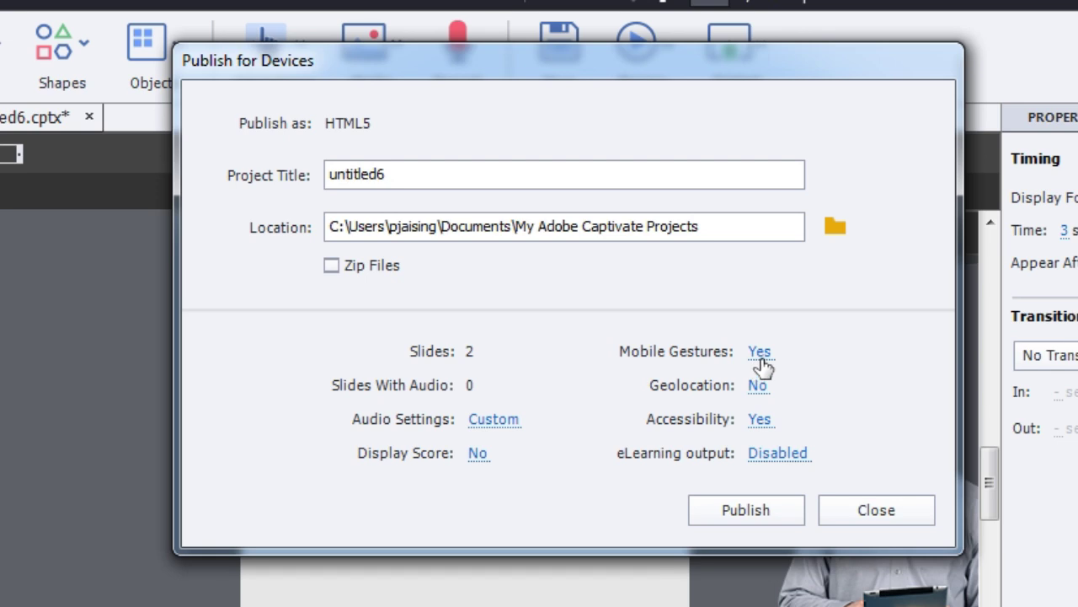
{"action": "left_click", "coordinate": [762, 390]}
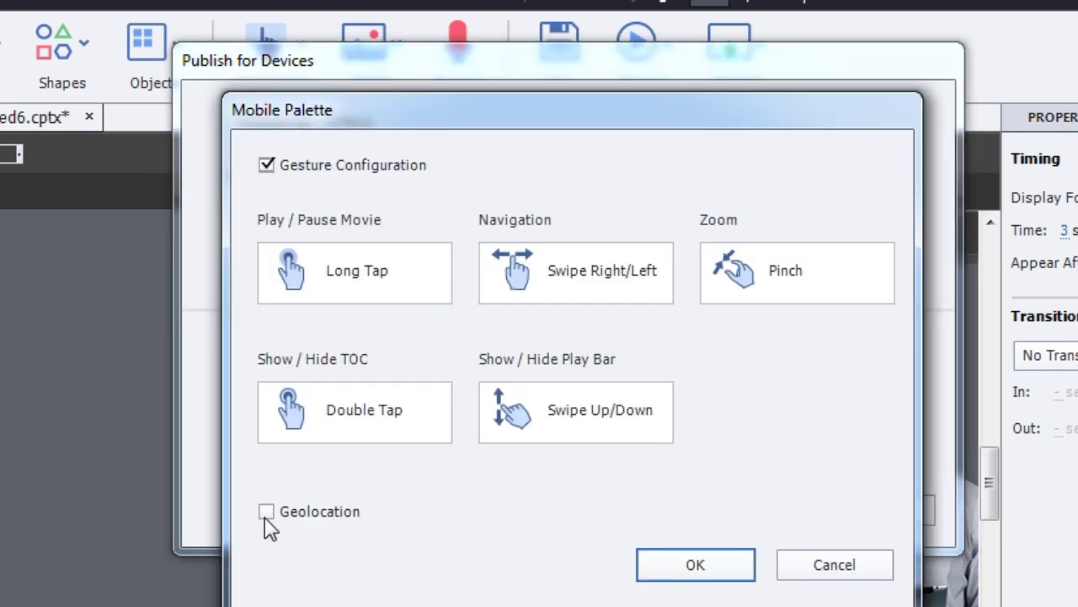
{"action": "left_click", "coordinate": [265, 514]}
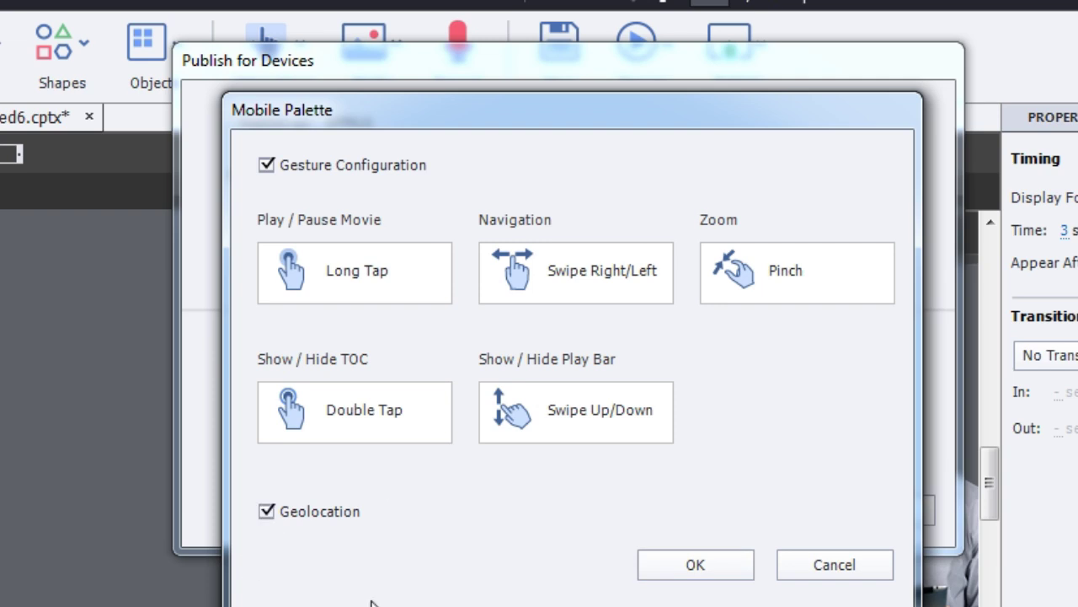